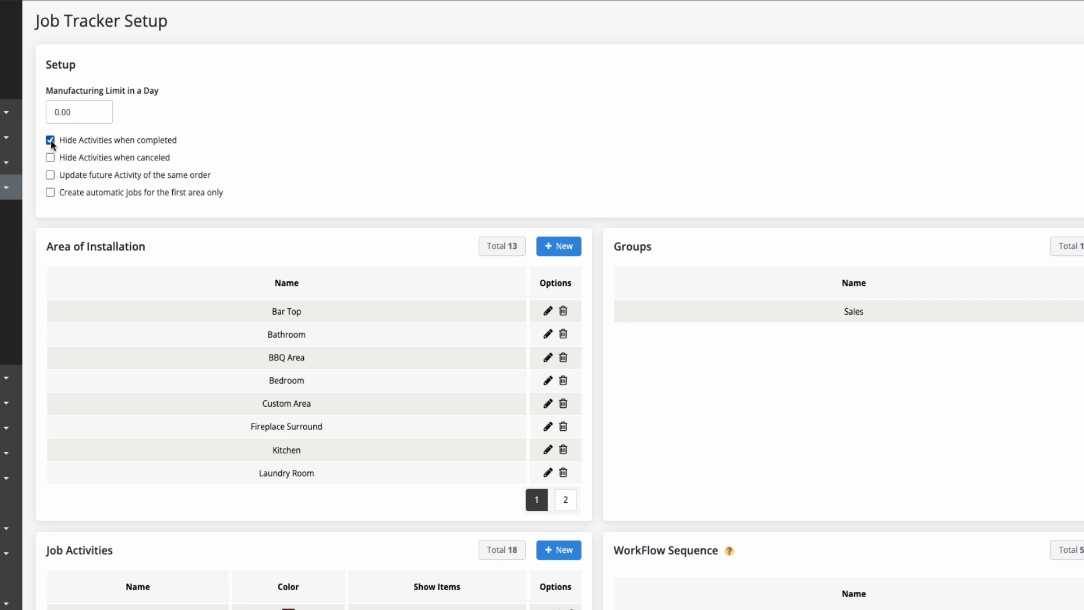
# Enable hiding canceled activities, updating future activities of the same order and automatic jobs for the first area only, and save the setup
pyautogui.click(50, 158)
pyautogui.click(50, 193)
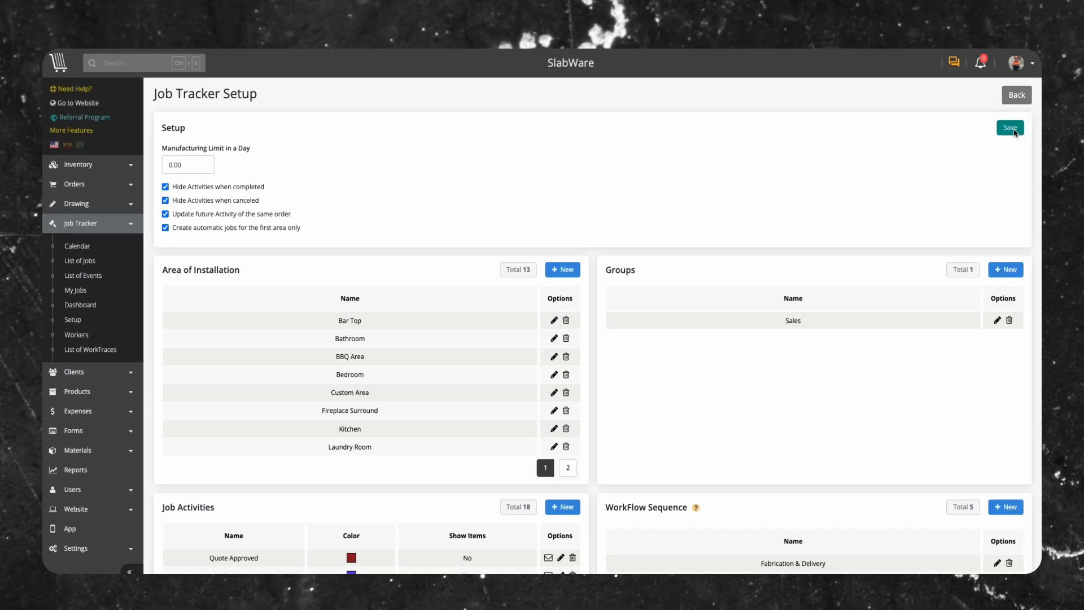
pyautogui.click(1013, 130)
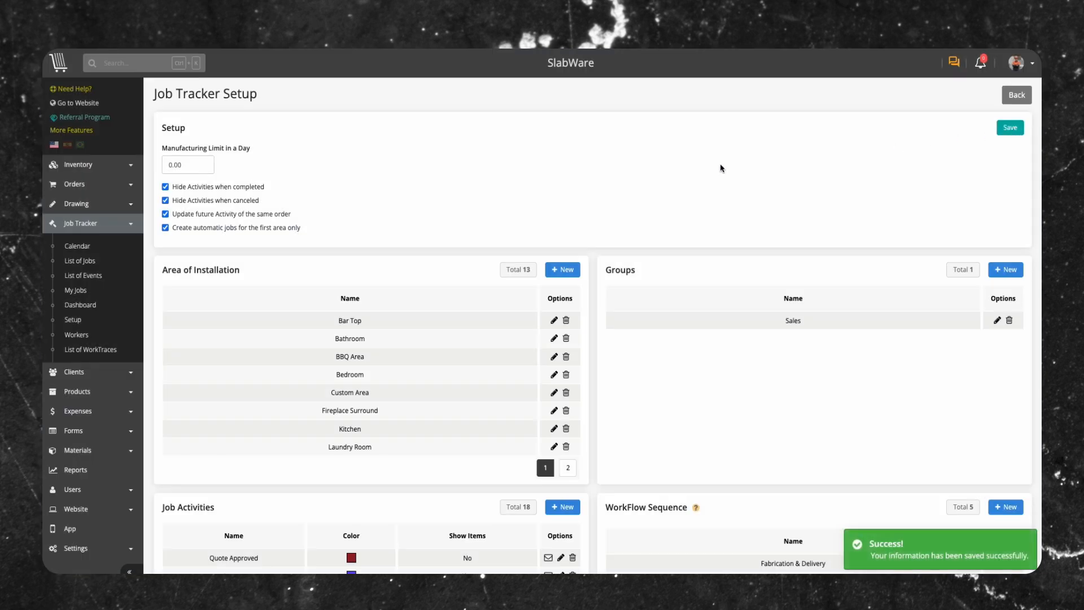
# Add an area of installation named Utility Room and show the second page of the area list
pyautogui.scroll(-2, 366, 160)
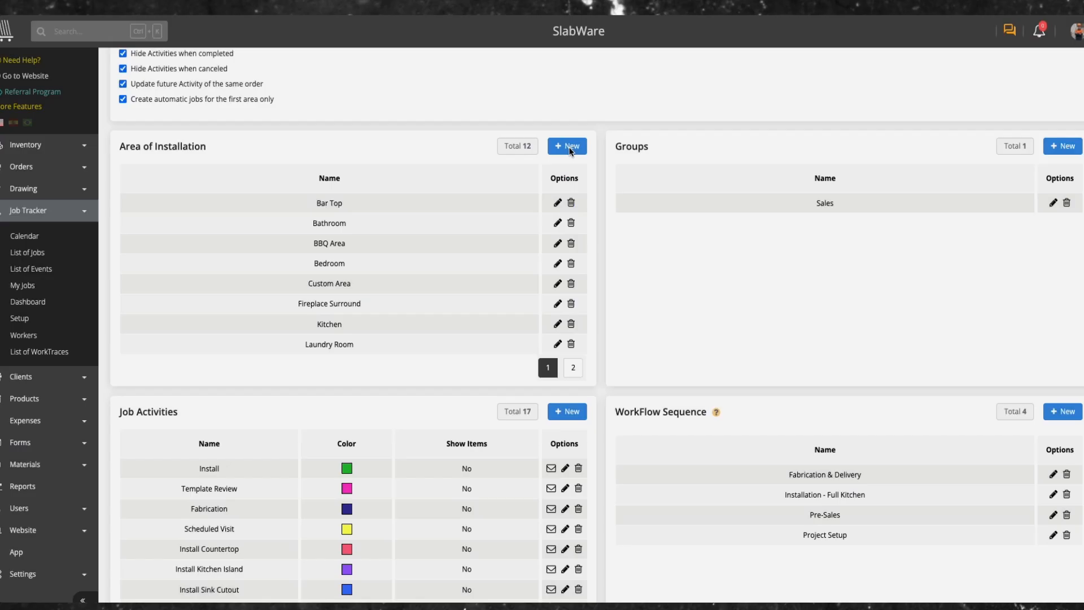
pyautogui.click(578, 116)
pyautogui.click(443, 96)
pyautogui.write('Utility Room')
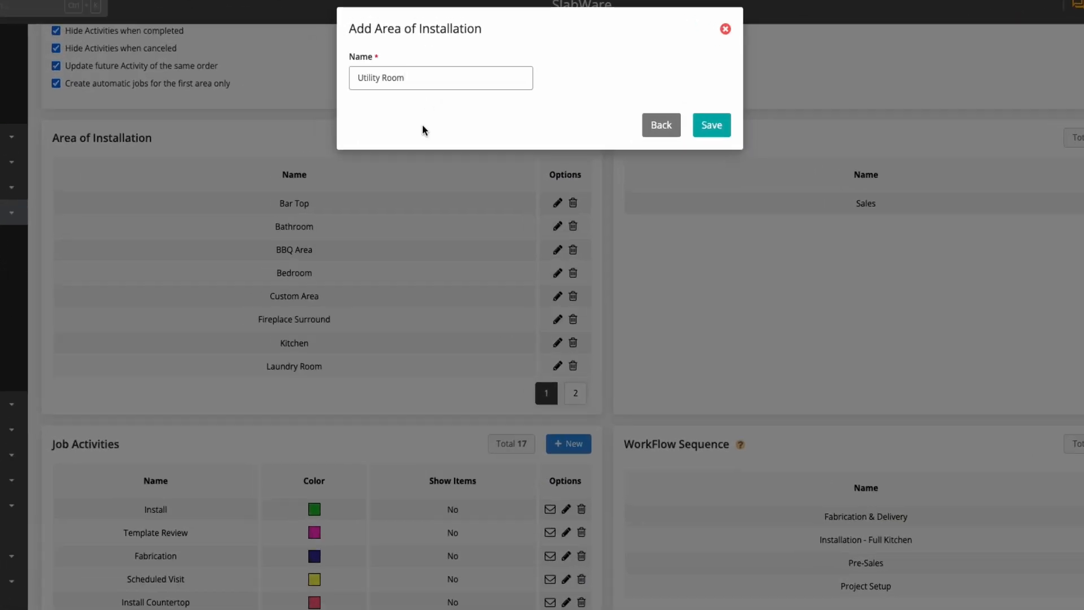
pyautogui.click(719, 125)
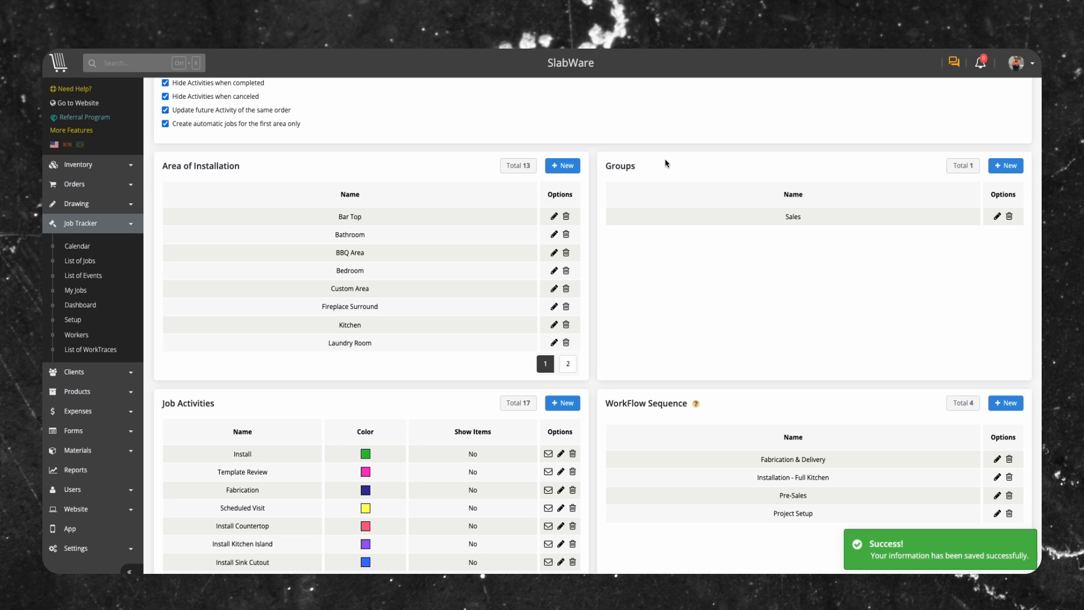
pyautogui.click(569, 366)
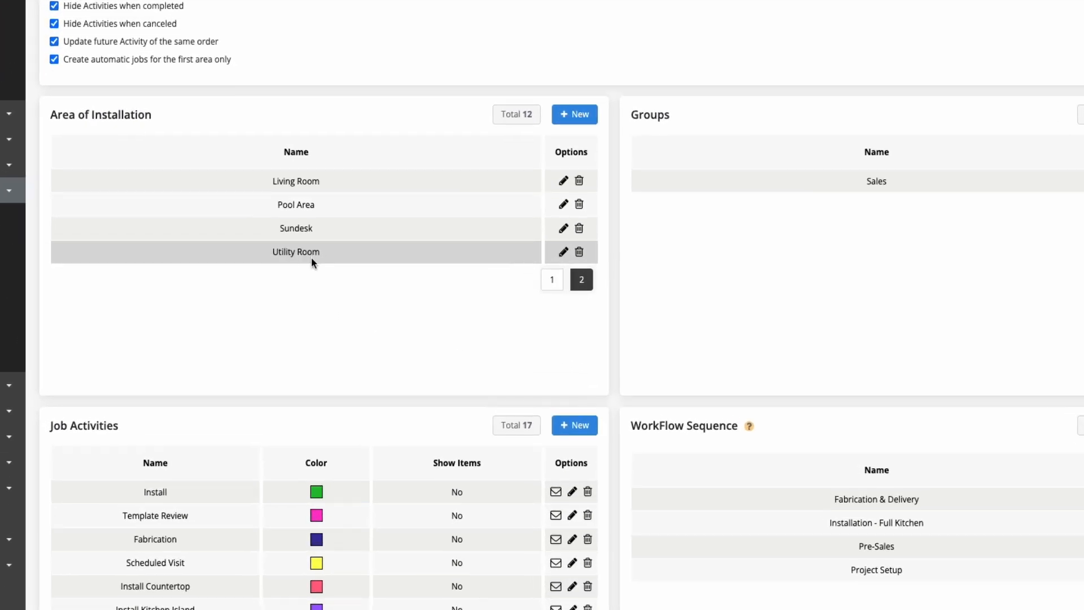
# Add another area of installation named Office
pyautogui.click(569, 116)
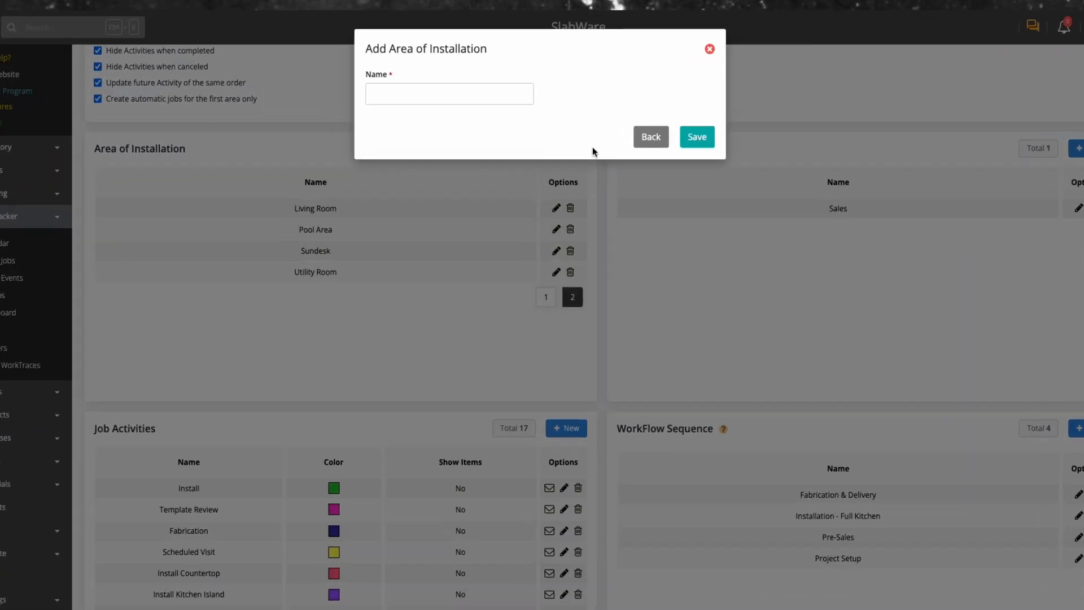
pyautogui.write('Office')
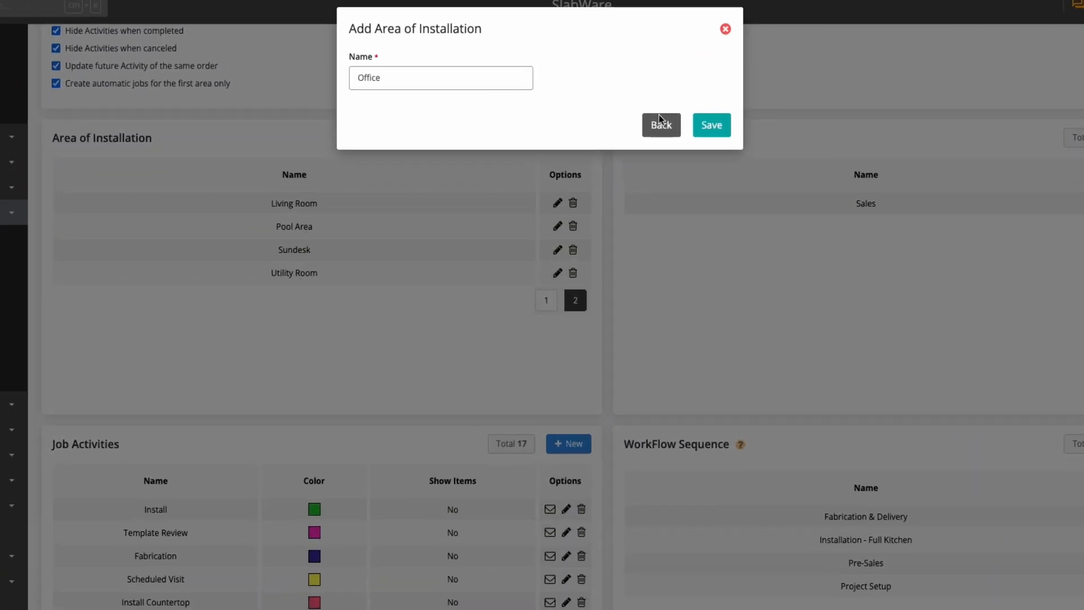
pyautogui.click(712, 125)
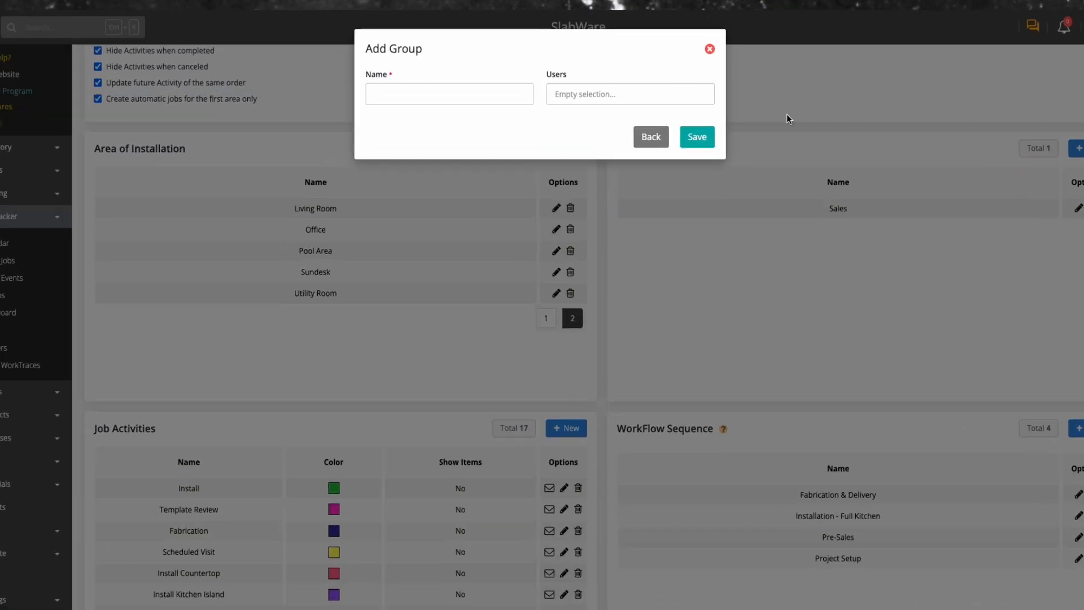
# Create a group named Installers, assign four workers to it as users, and save it
pyautogui.write('Installers')
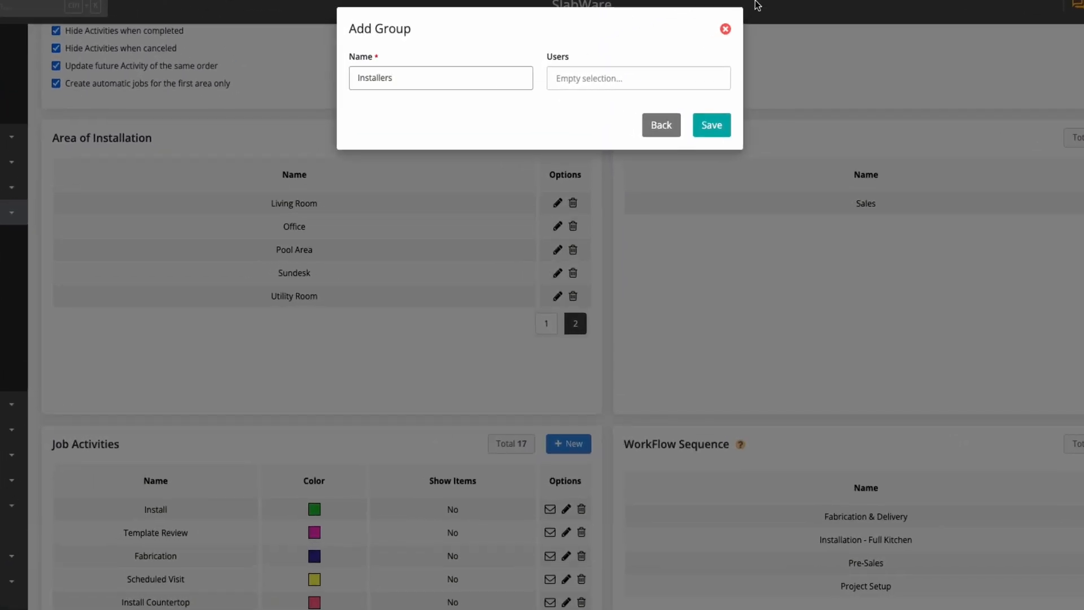
pyautogui.click(609, 83)
pyautogui.click(598, 203)
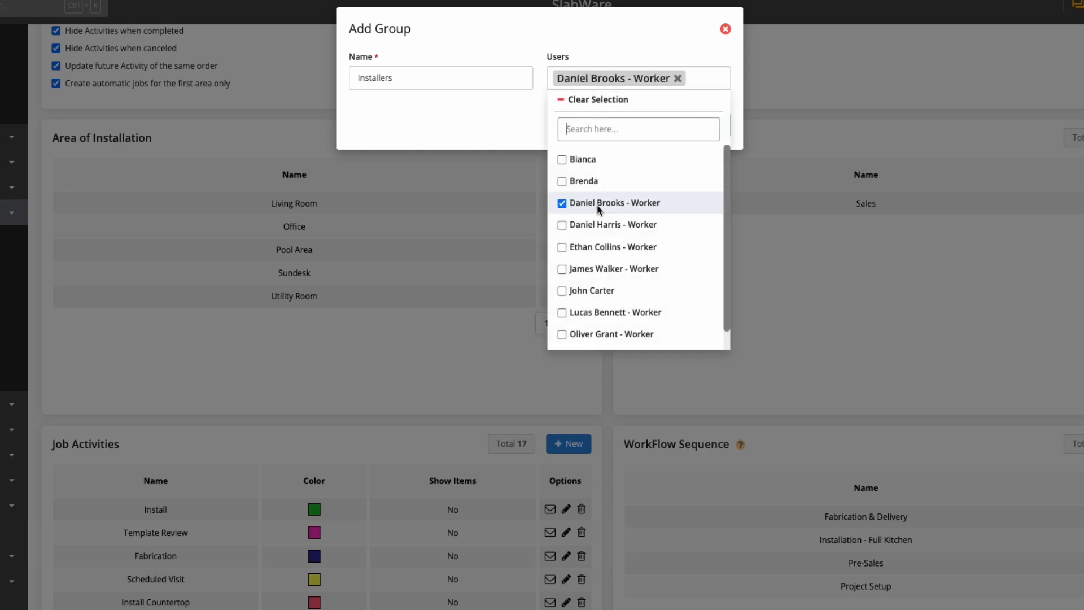
pyautogui.click(615, 270)
pyautogui.click(623, 335)
pyautogui.click(660, 316)
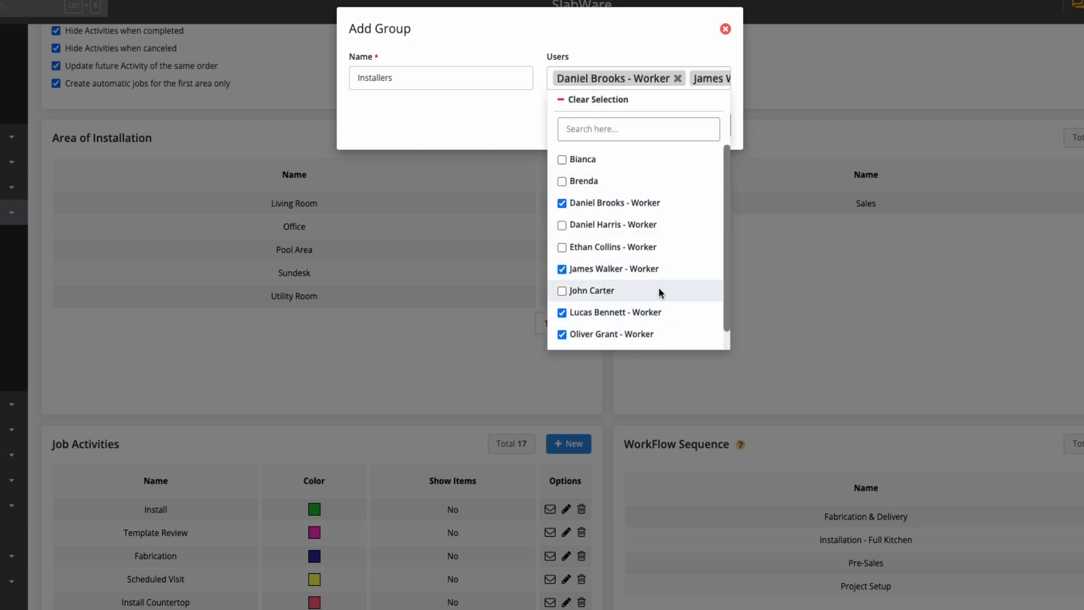
pyautogui.click(606, 49)
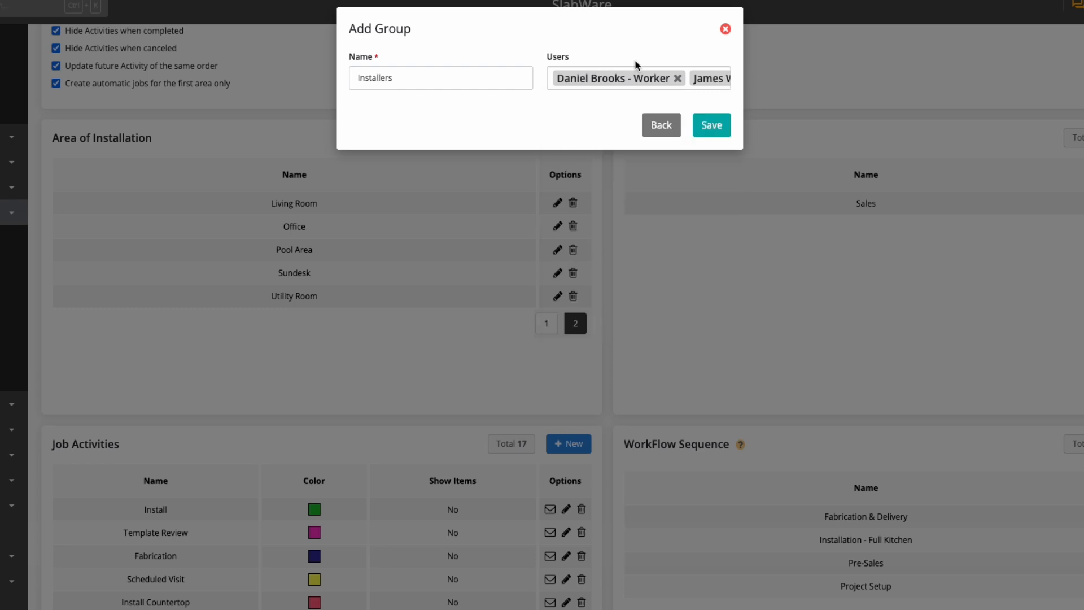
pyautogui.click(718, 126)
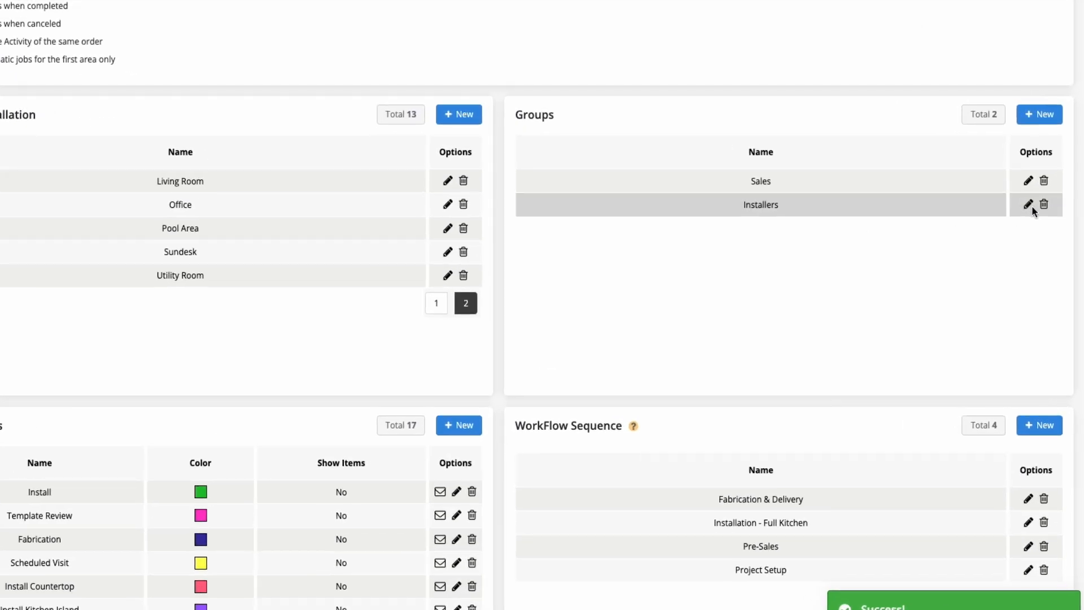
# Review the users assigned to the Installers group and close it without changes
pyautogui.click(1029, 205)
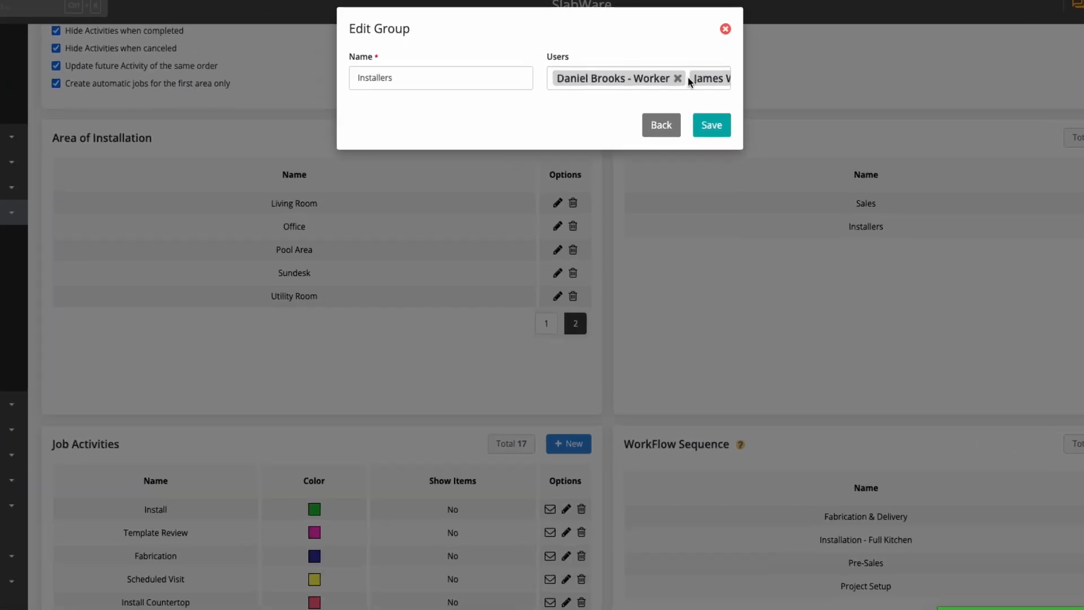
pyautogui.click(655, 119)
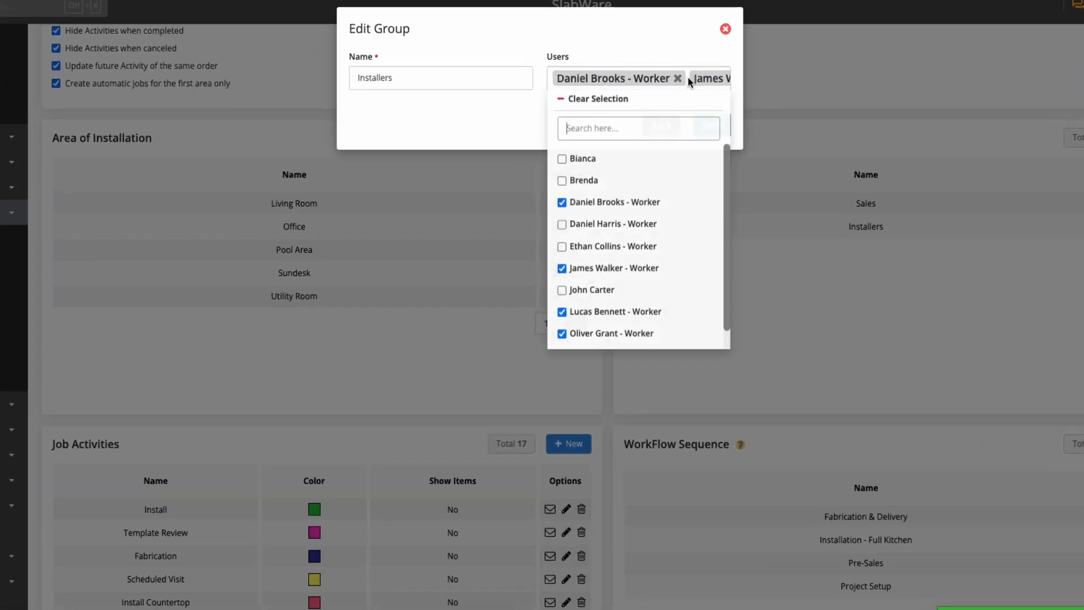
pyautogui.scroll(-1, 695, 181)
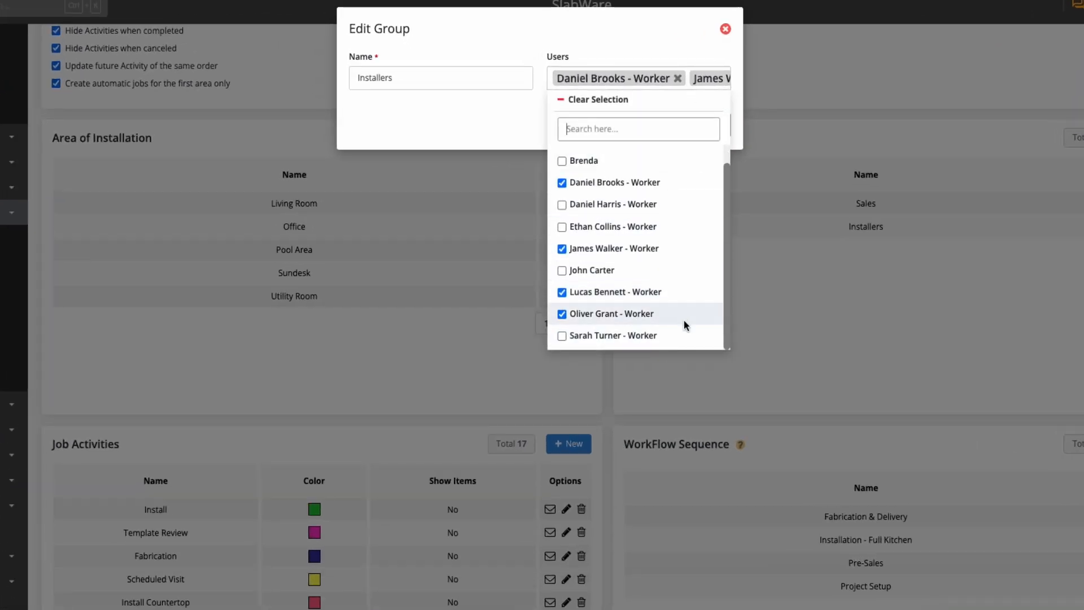
pyautogui.scroll(1, 664, 268)
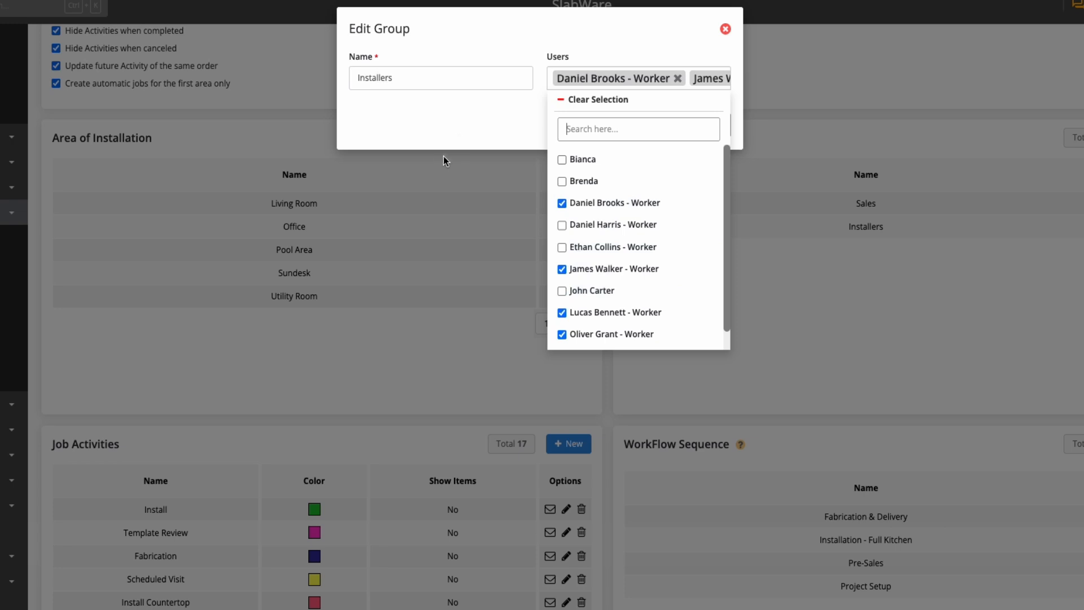
pyautogui.click(466, 133)
pyautogui.click(657, 131)
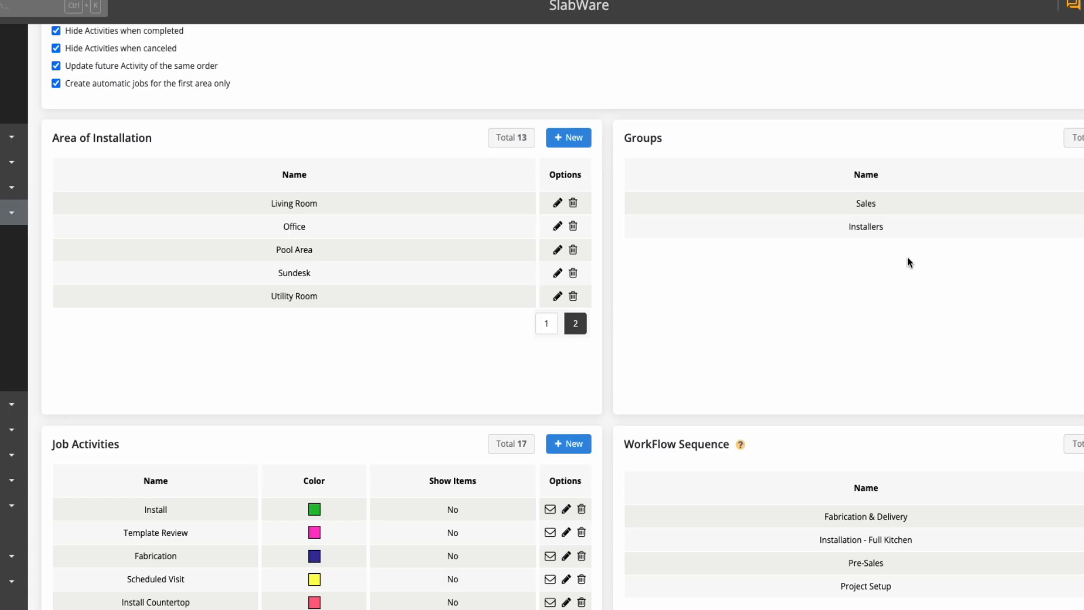
# Start a new job activity named Layout and give it the violet-blue color 6E42FF
pyautogui.scroll(-2, 177, 456)
pyautogui.scroll(-1, 243, 288)
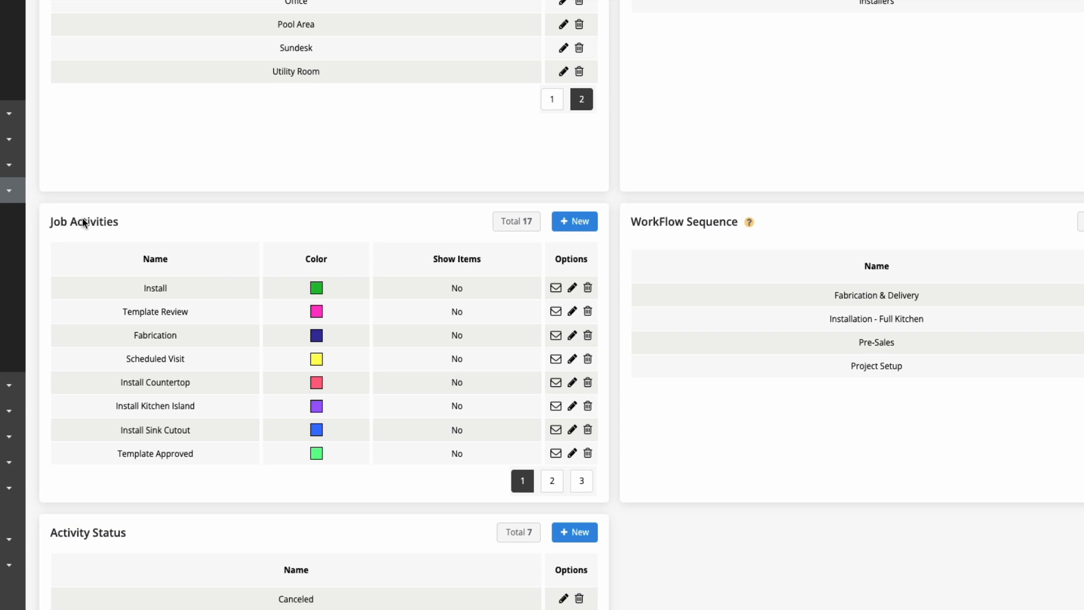
pyautogui.scroll(-1, 82, 222)
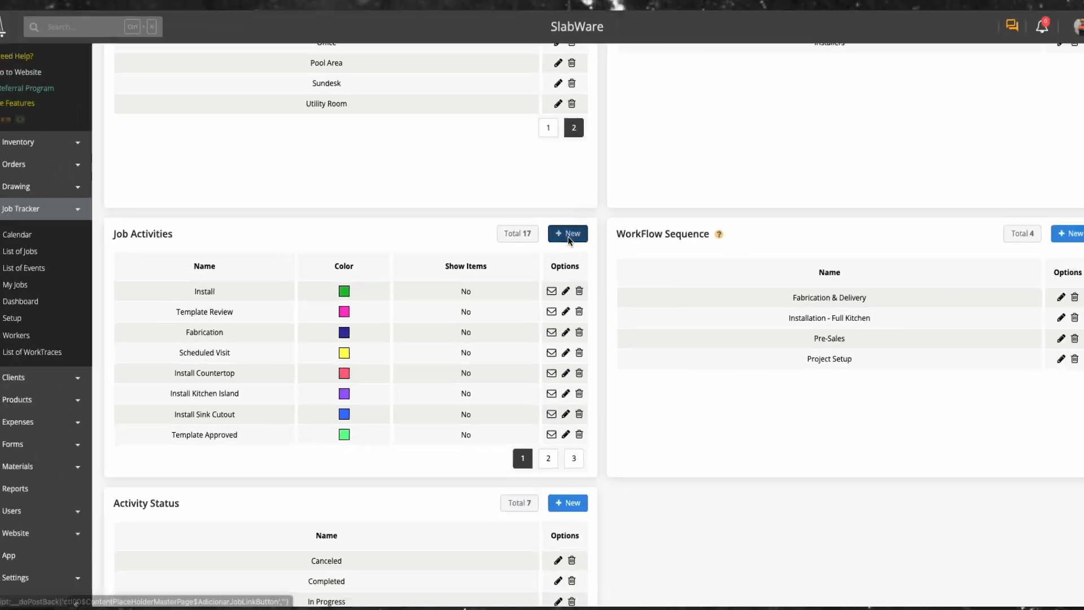
pyautogui.click(575, 219)
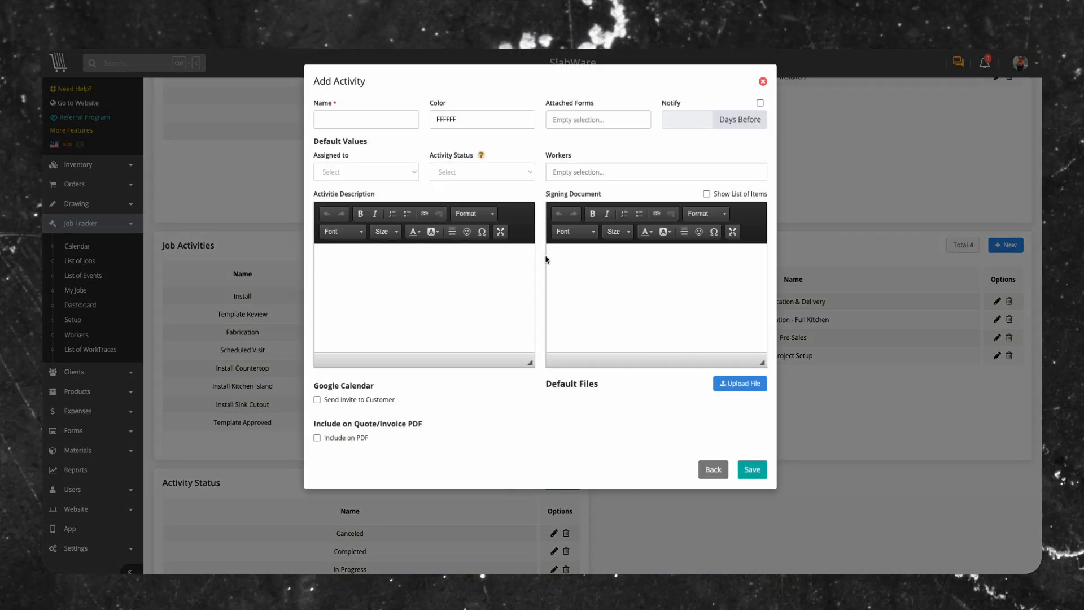
pyautogui.click(352, 121)
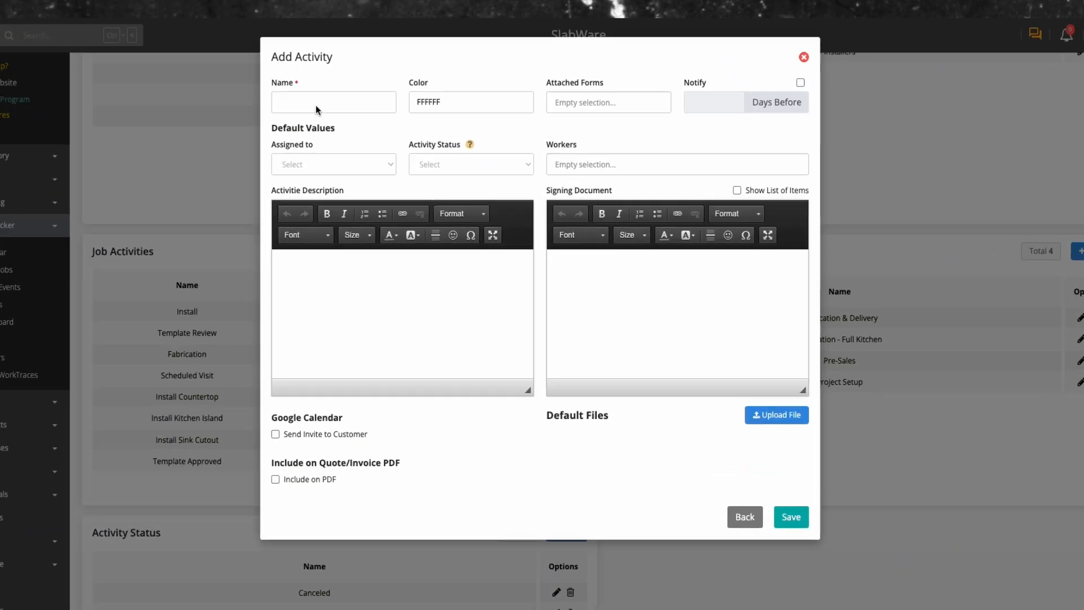
pyautogui.write('Layout')
pyautogui.click(450, 79)
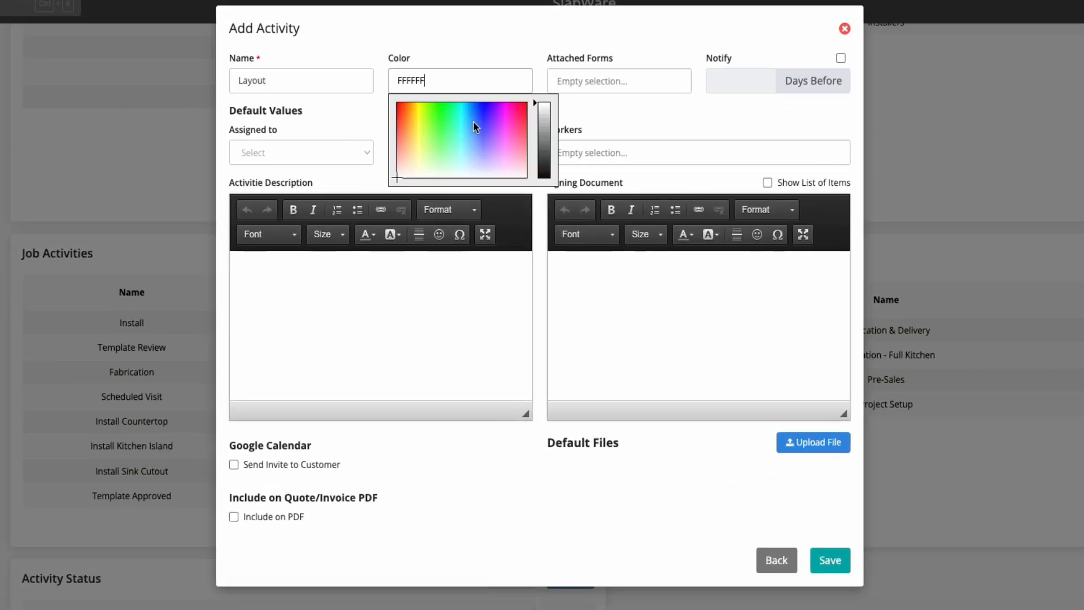
pyautogui.moveTo(500, 154); pyautogui.dragTo(507, 116)
pyautogui.click(491, 45)
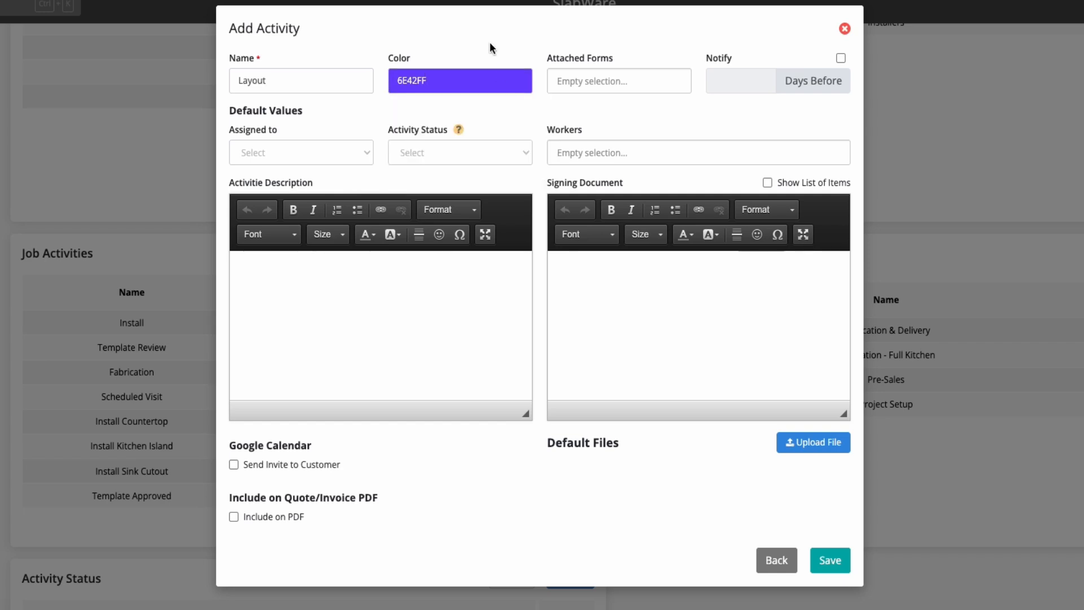
# Attach the Job Form to the Layout activity
pyautogui.click(580, 82)
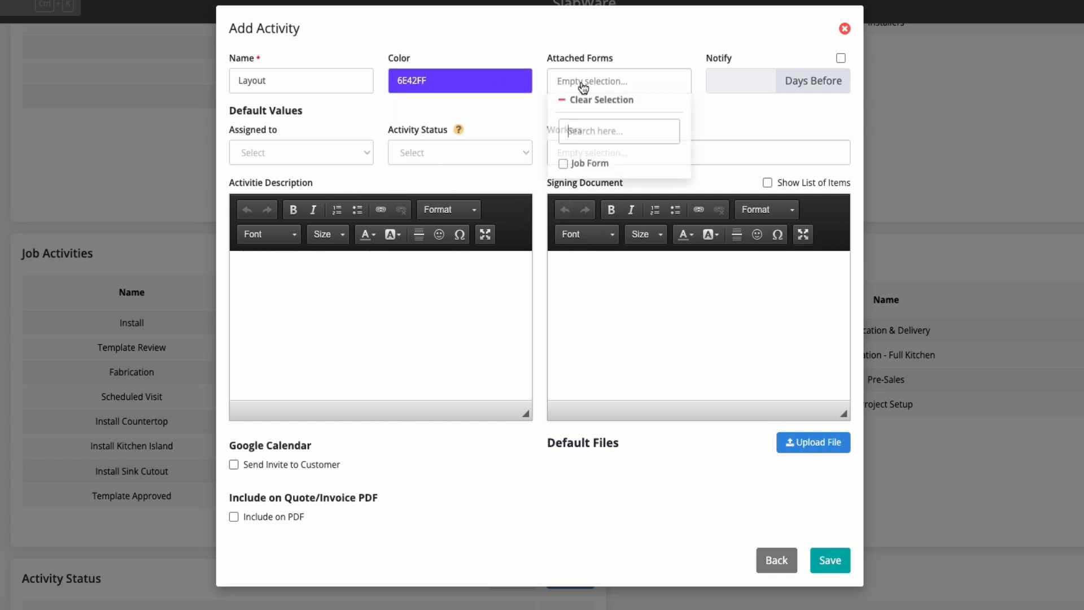
pyautogui.click(583, 164)
pyautogui.click(713, 115)
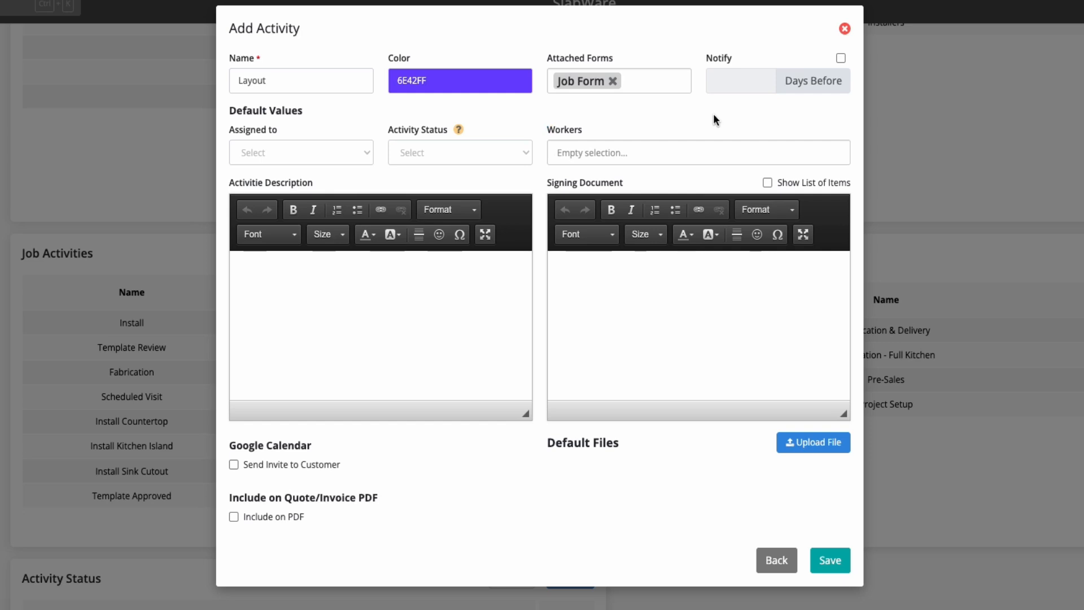
# Choose a user as the Layout activity's default assignee and set its default activity status to Pending
pyautogui.click(281, 151)
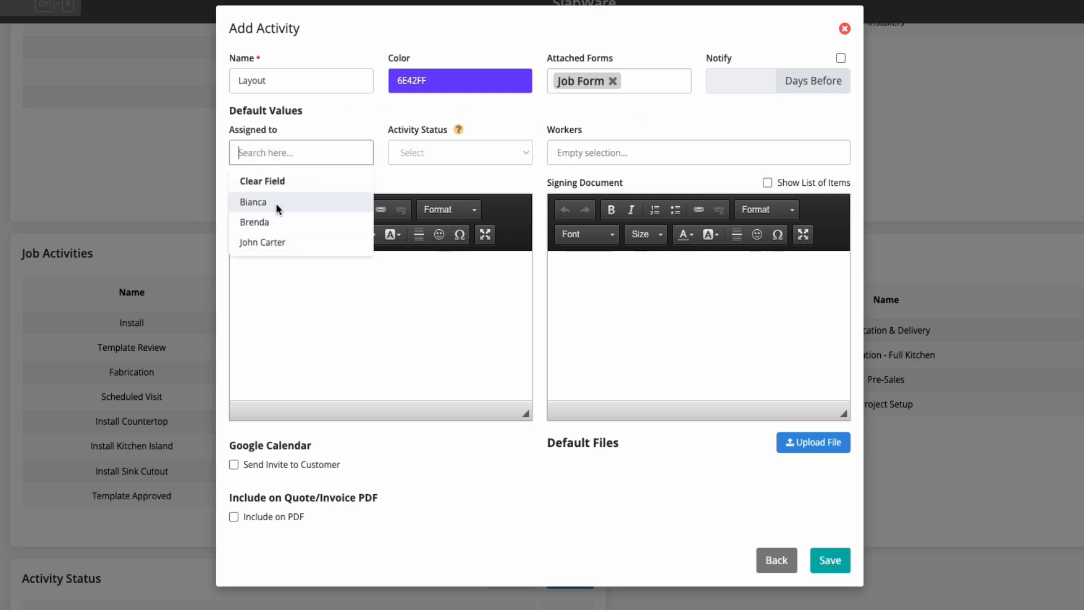
pyautogui.click(276, 202)
pyautogui.click(416, 155)
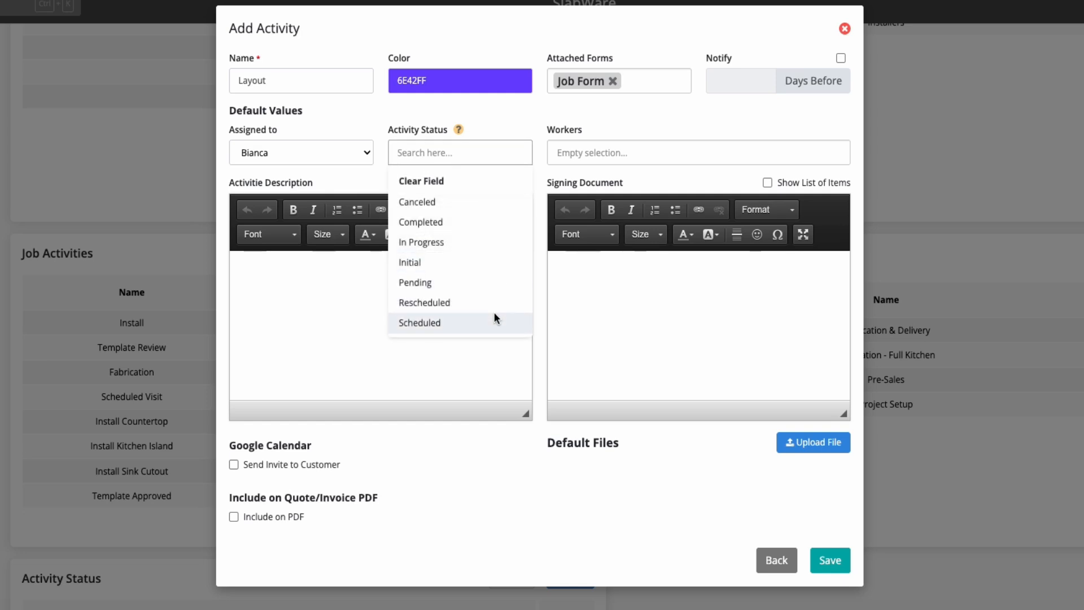
pyautogui.click(491, 282)
# Select four people as the default workers of the Layout activity
pyautogui.click(567, 154)
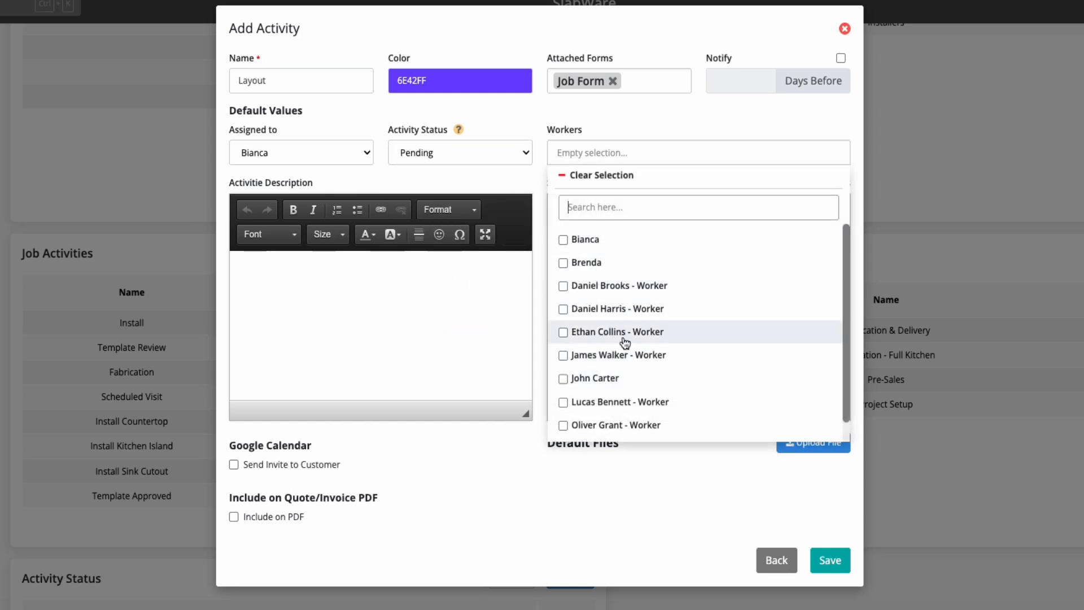
pyautogui.scroll(-1, 639, 350)
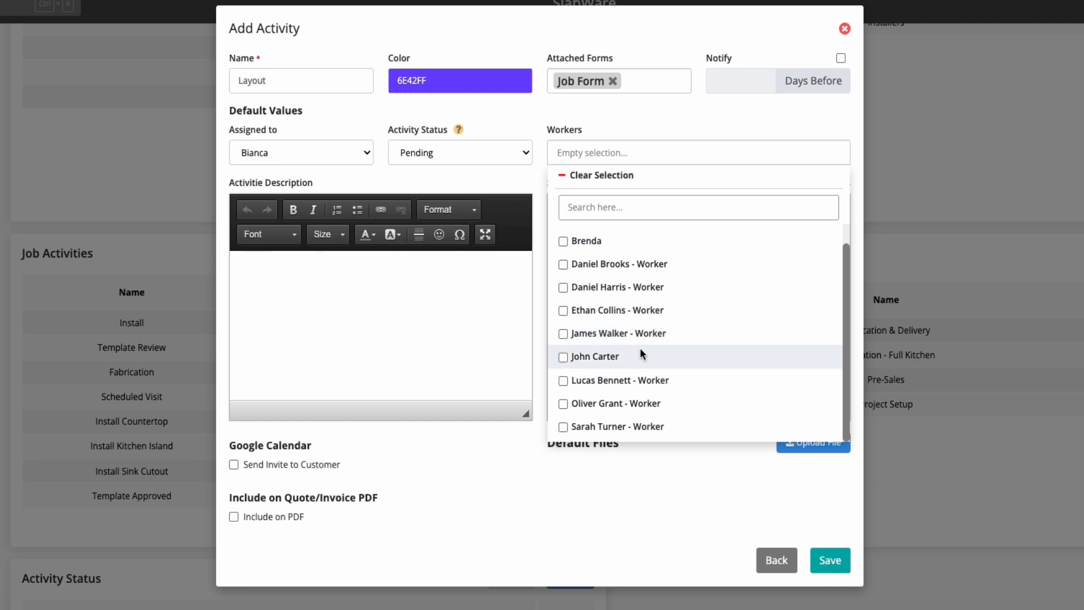
pyautogui.click(634, 421)
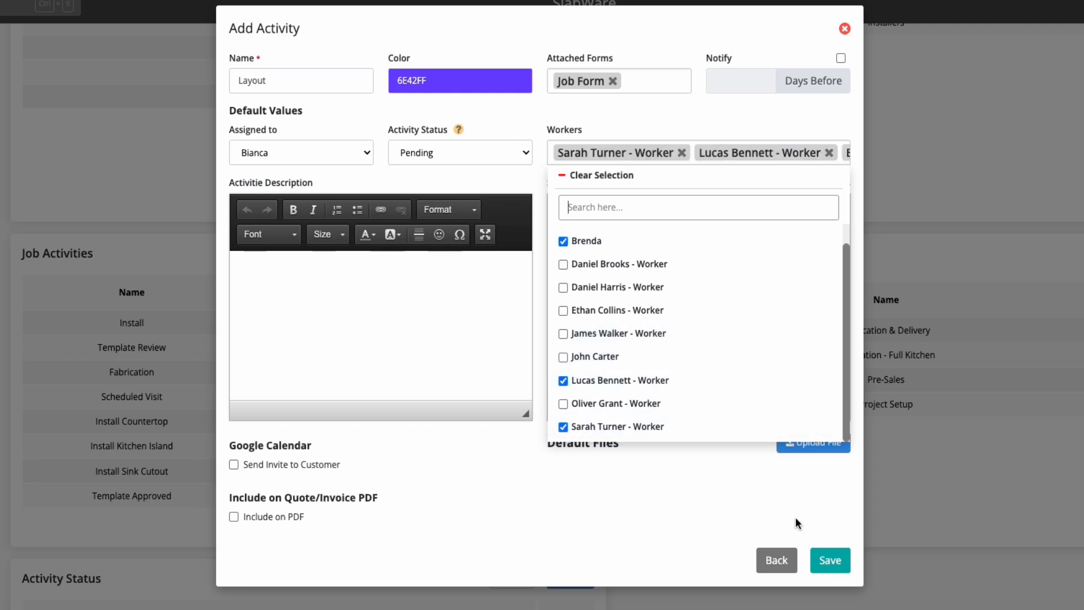
pyautogui.click(795, 519)
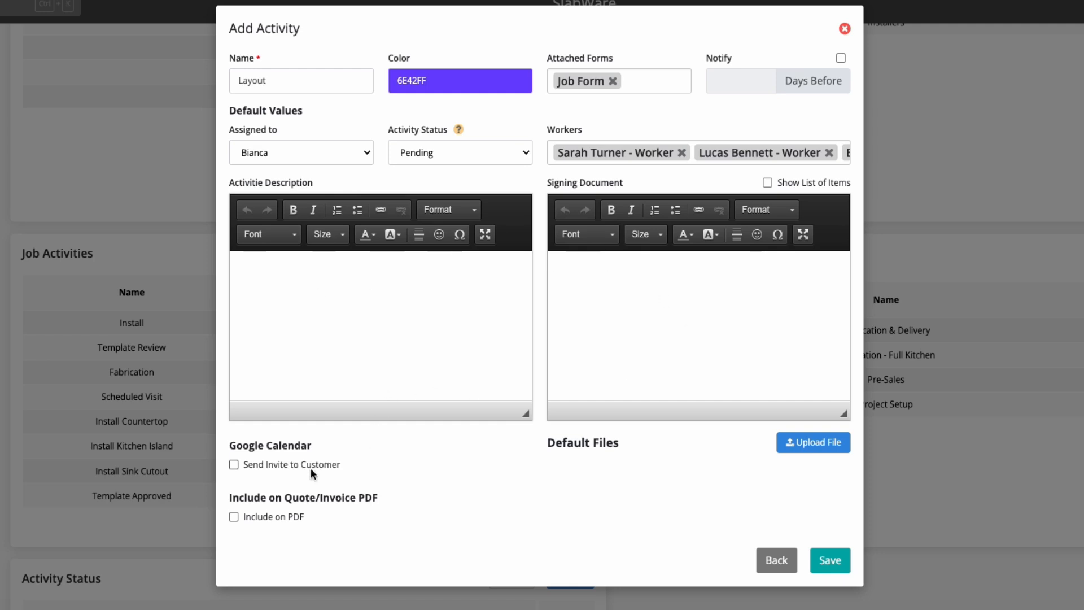
# Enable the Google Calendar invite to the customer and inclusion on the quote/invoice PDF, and save the Layout activity
pyautogui.click(232, 464)
pyautogui.click(842, 560)
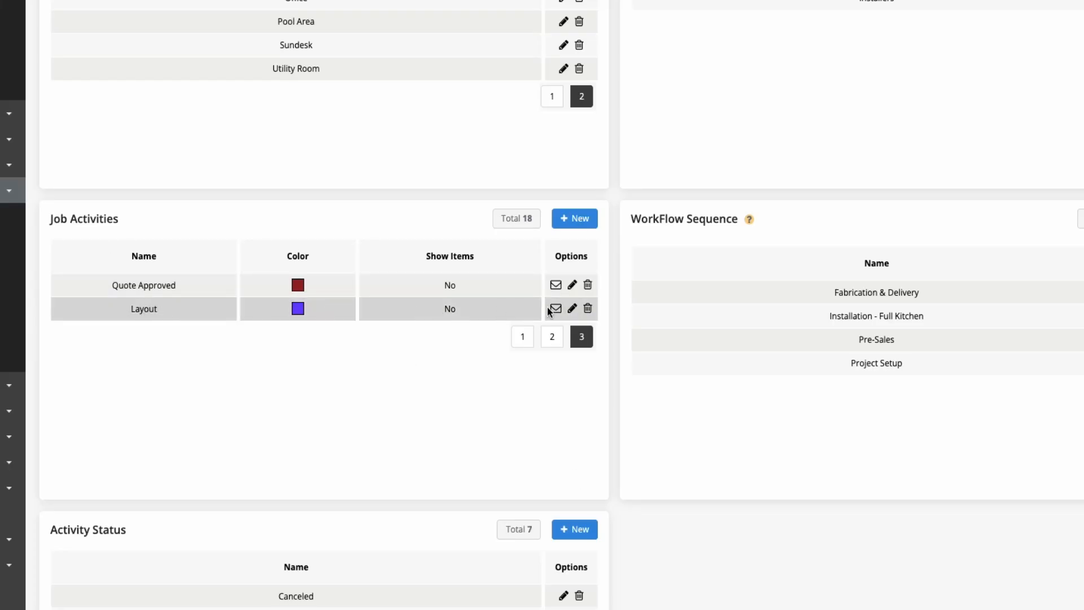
# Enable the list of items on the Layout activity's signing document and save the activity
pyautogui.click(572, 309)
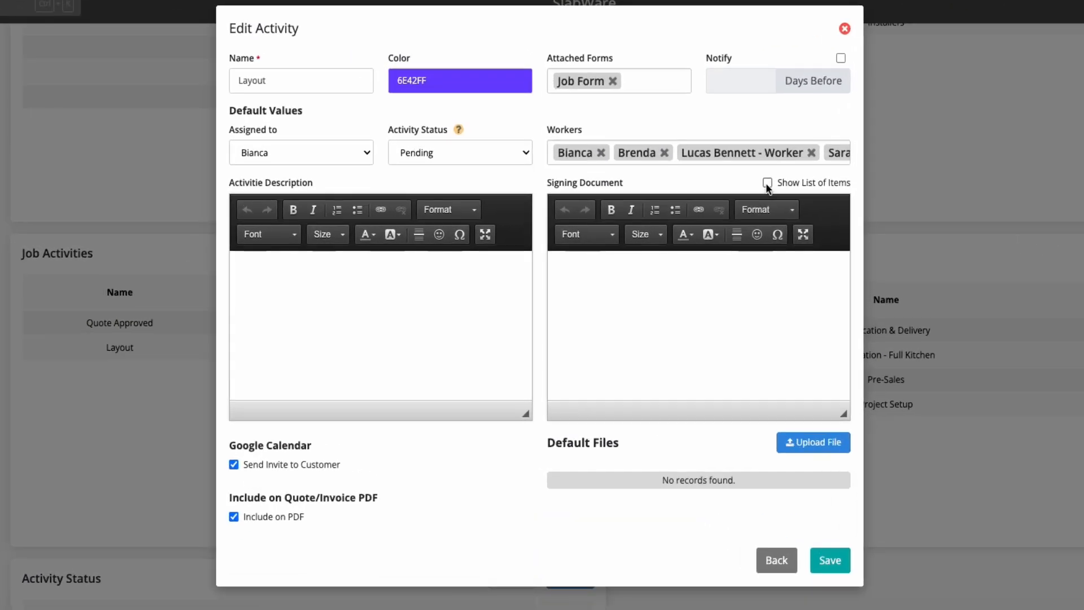
pyautogui.click(706, 189)
pyautogui.click(830, 559)
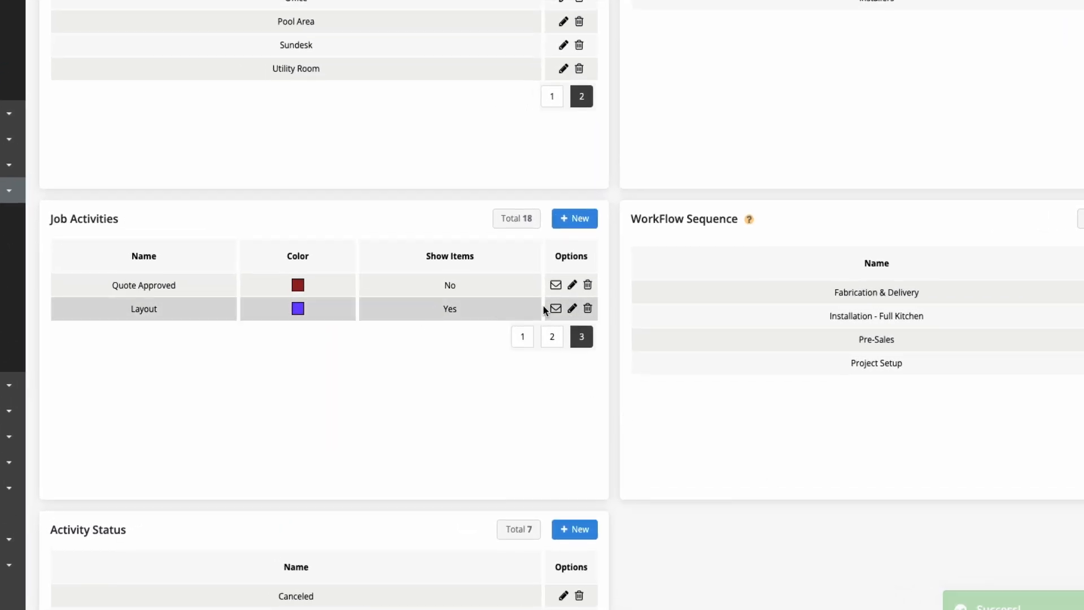
# View the Layout activity's email setup and its deletion prompt, leaving both without changes
pyautogui.click(558, 308)
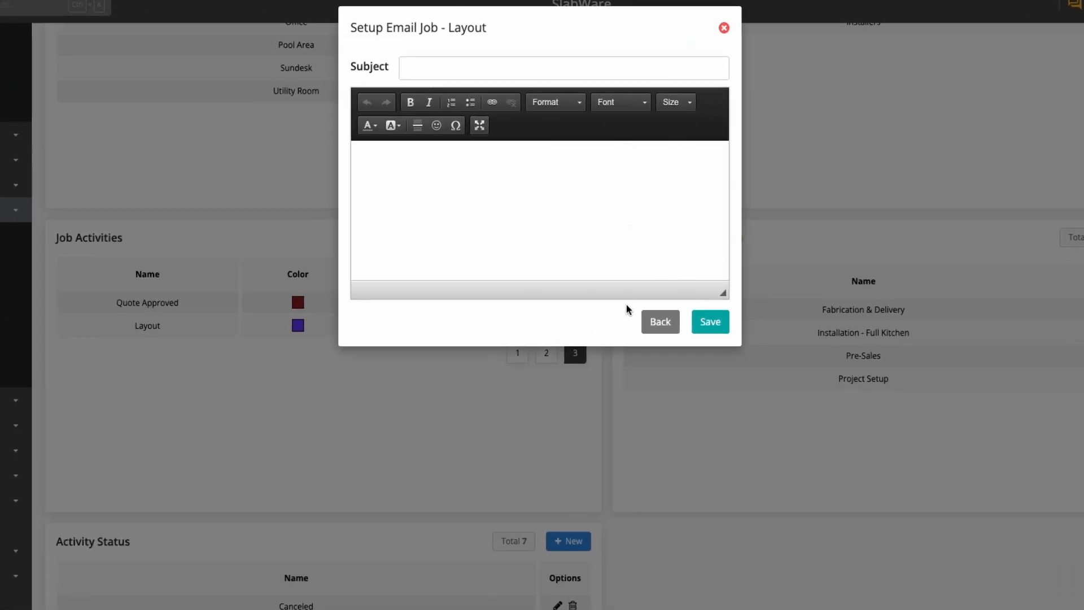
pyautogui.click(651, 316)
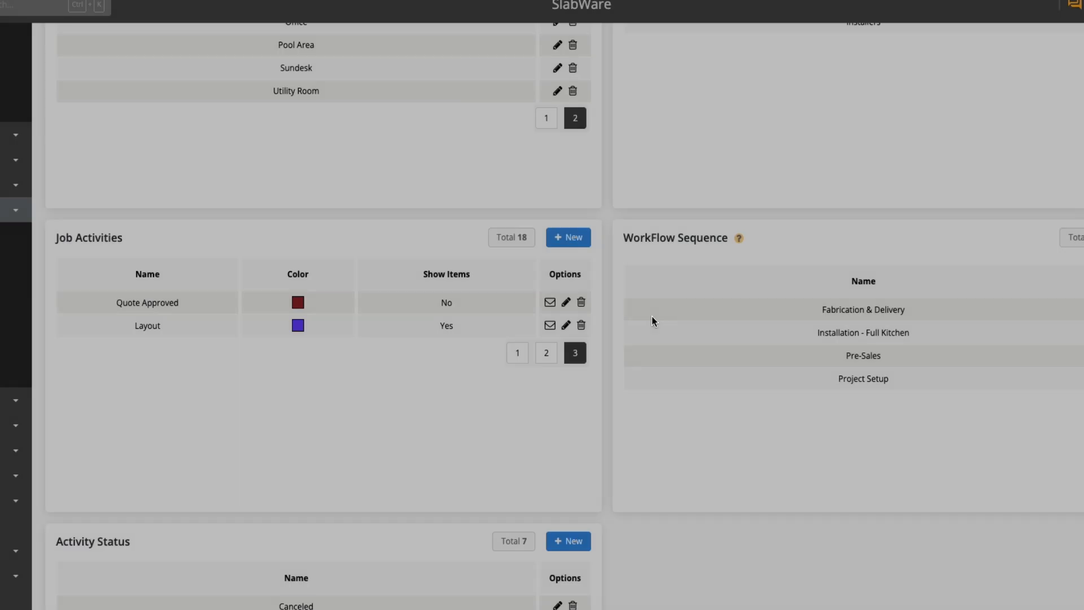
pyautogui.click(581, 325)
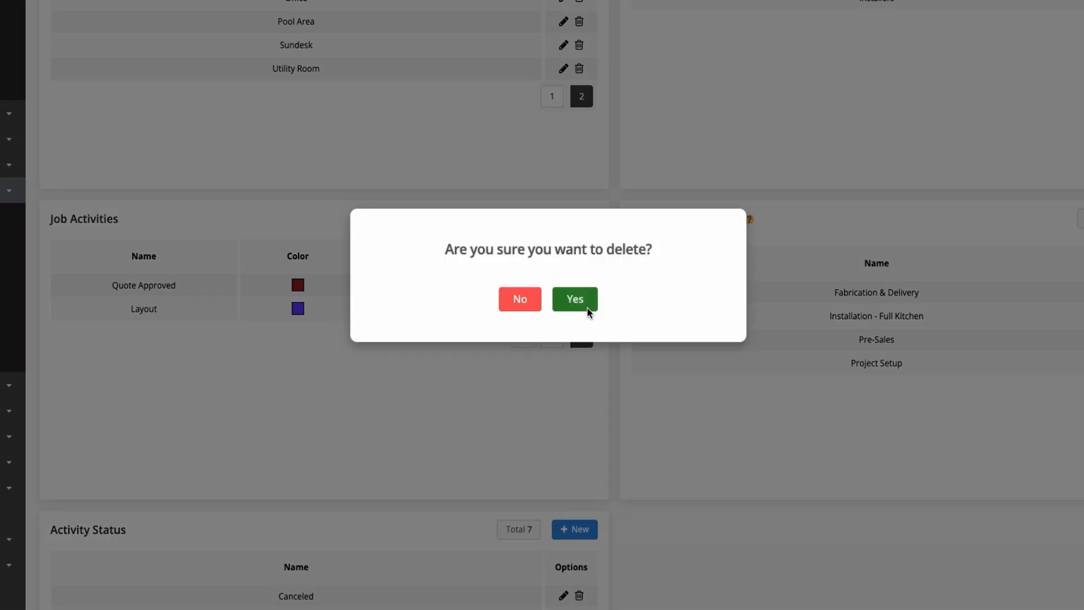
pyautogui.click(522, 301)
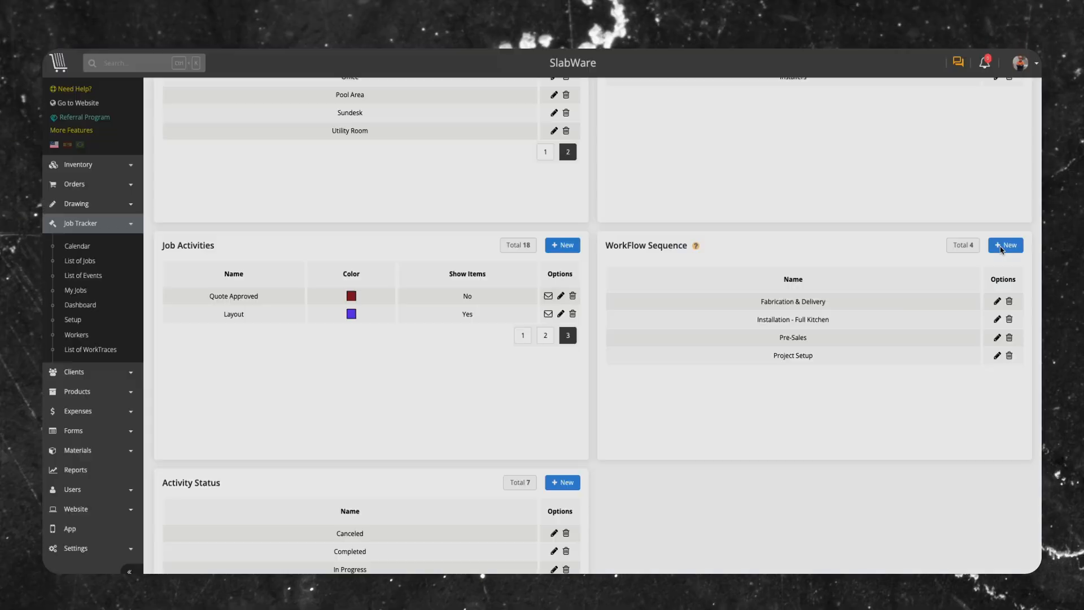
# Create a workflow sequence named Initial
pyautogui.click(1002, 247)
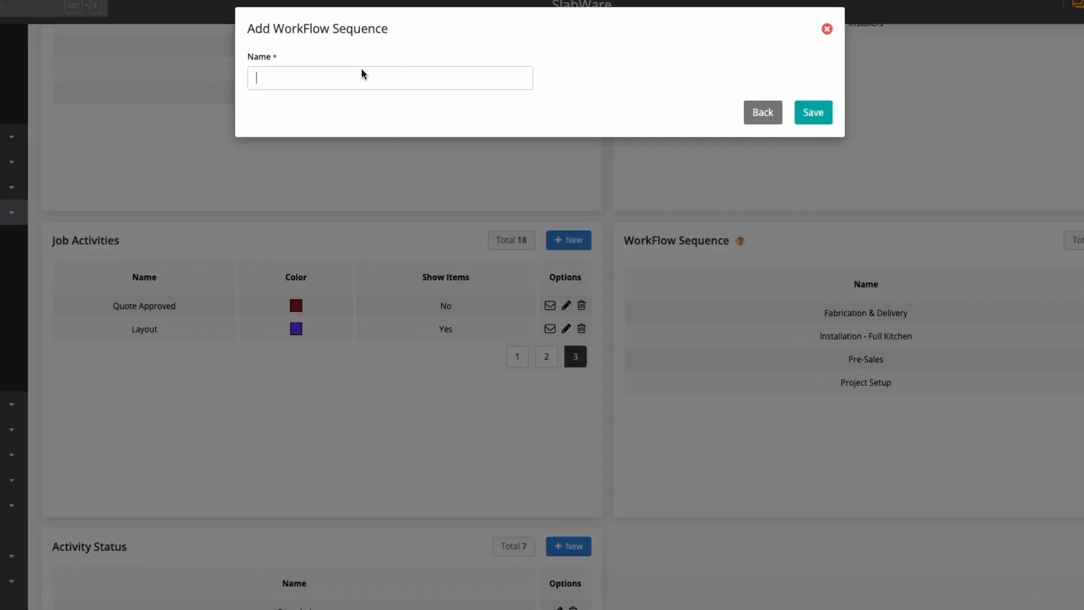
pyautogui.write('Initial')
pyautogui.click(804, 117)
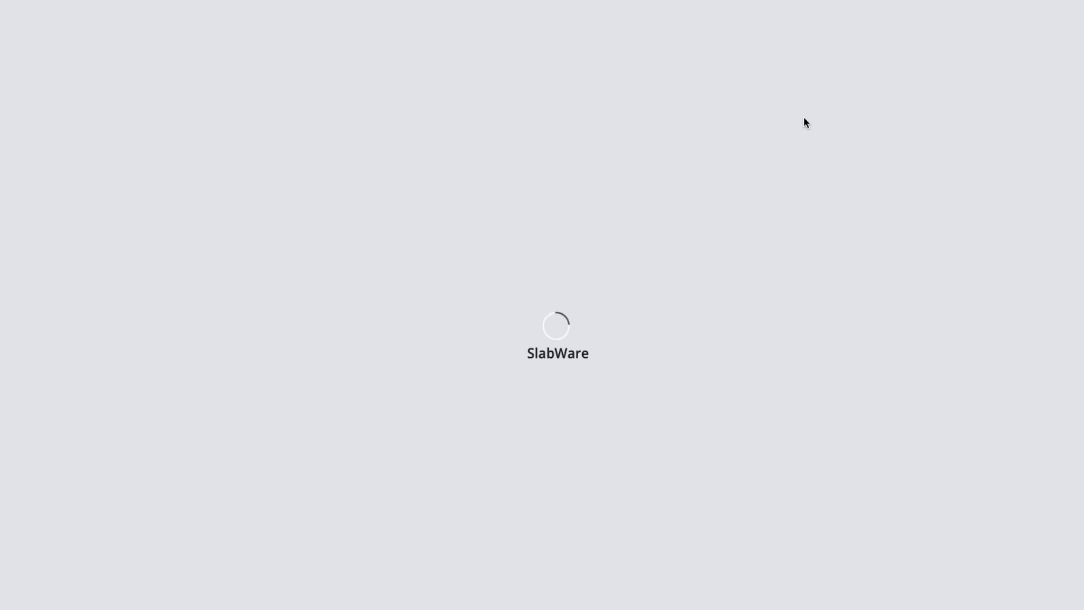
# Add a Scheduled Visit entry to the Initial sequence, created on Quote and Invoice instead of Event
pyautogui.click(786, 117)
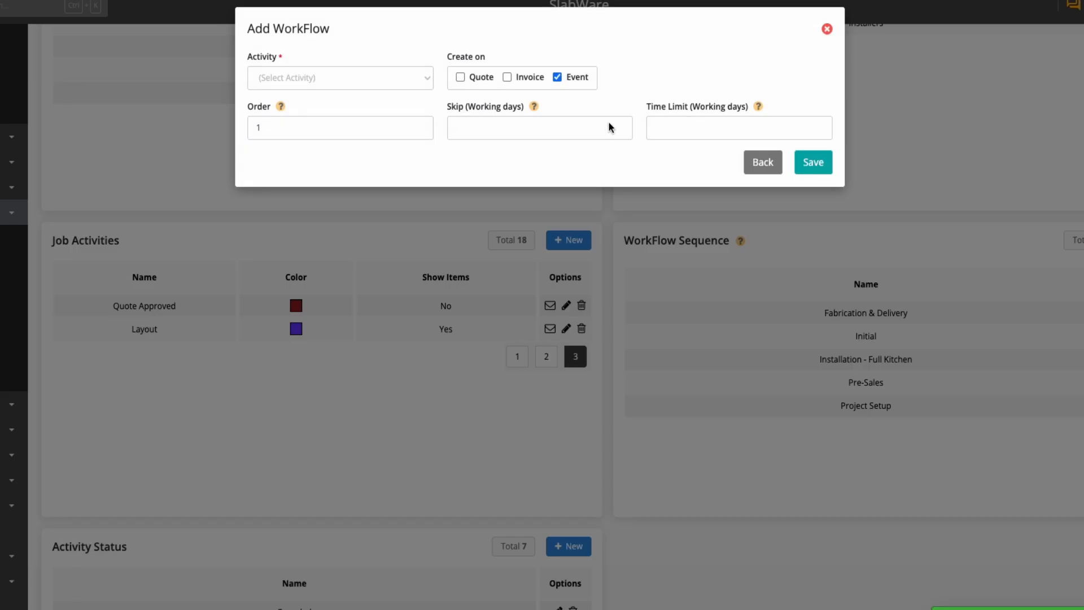
pyautogui.click(339, 77)
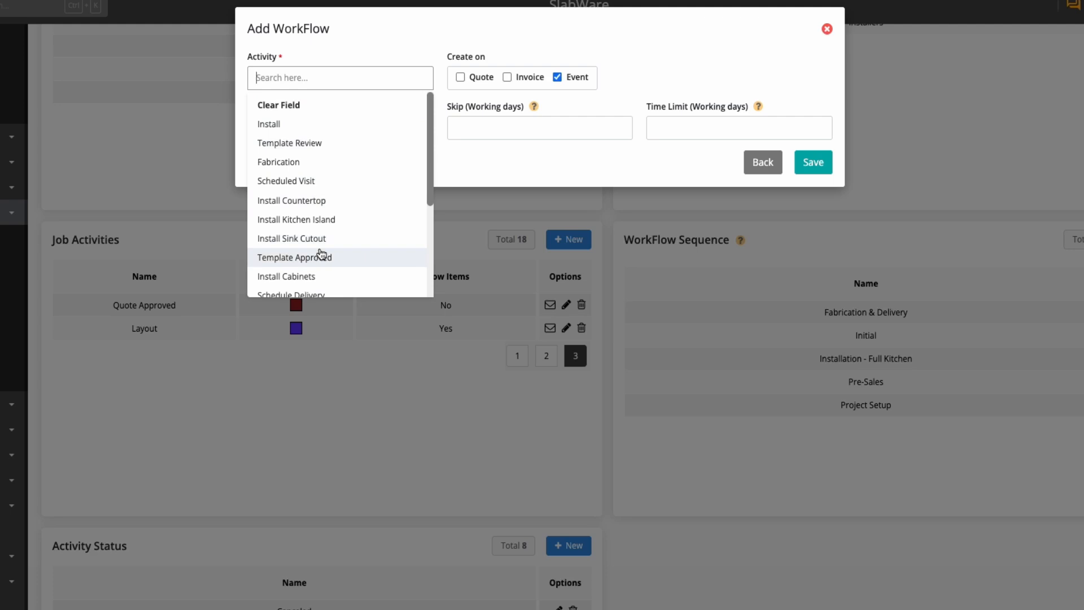
pyautogui.click(307, 182)
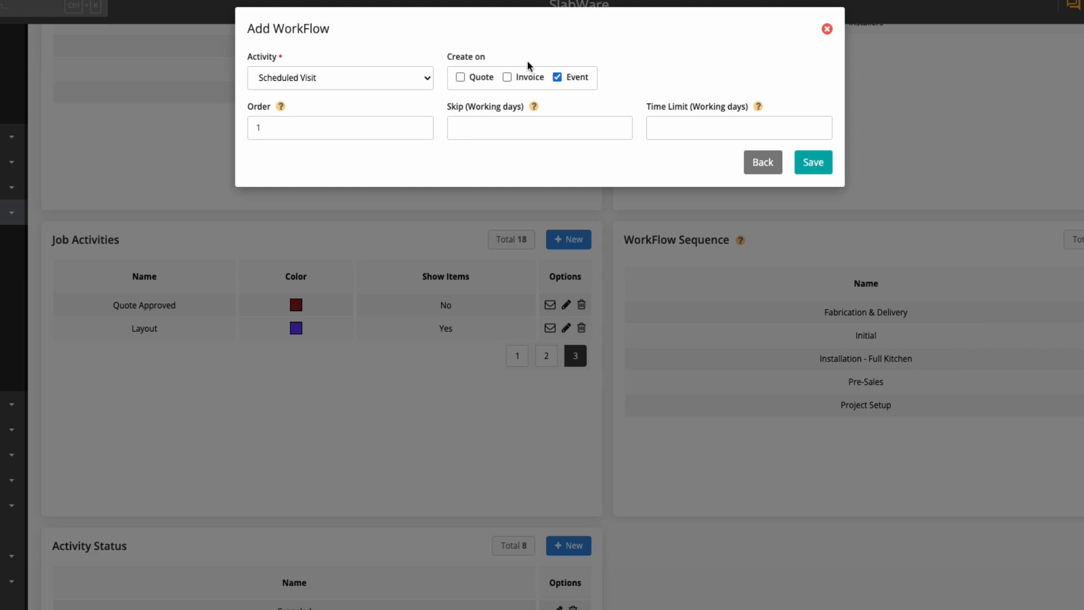
pyautogui.click(481, 78)
pyautogui.click(459, 78)
pyautogui.click(507, 78)
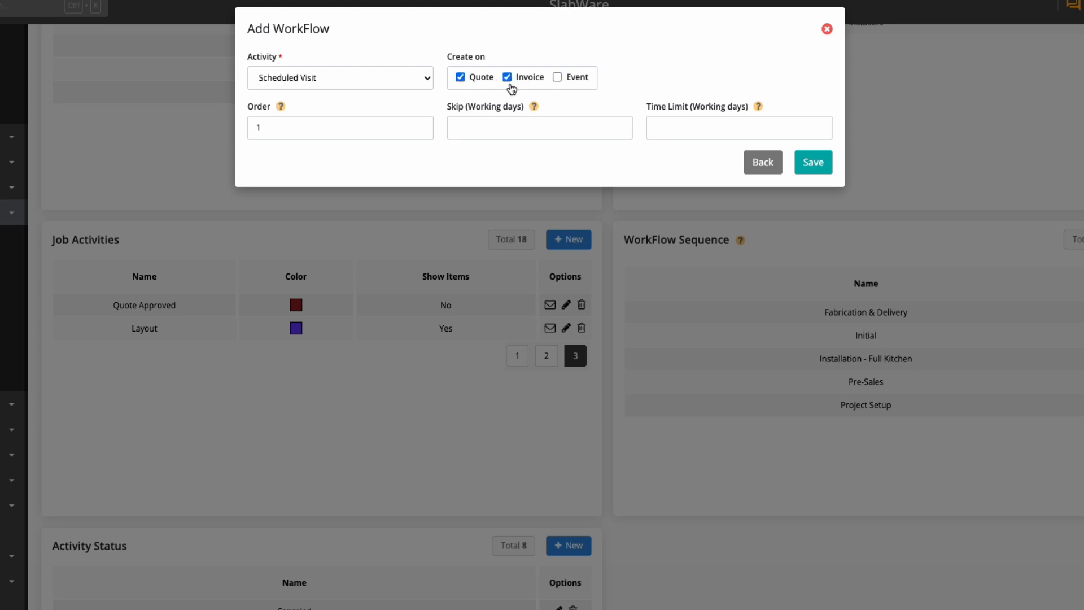
# Set the Scheduled Visit entry's skip and time limit to 1 working day each, and save the entry and the Initial sequence
pyautogui.click(261, 129)
pyautogui.click(271, 147)
pyautogui.click(489, 131)
pyautogui.write('1')
pyautogui.click(503, 153)
pyautogui.click(707, 131)
pyautogui.write('1')
pyautogui.click(695, 152)
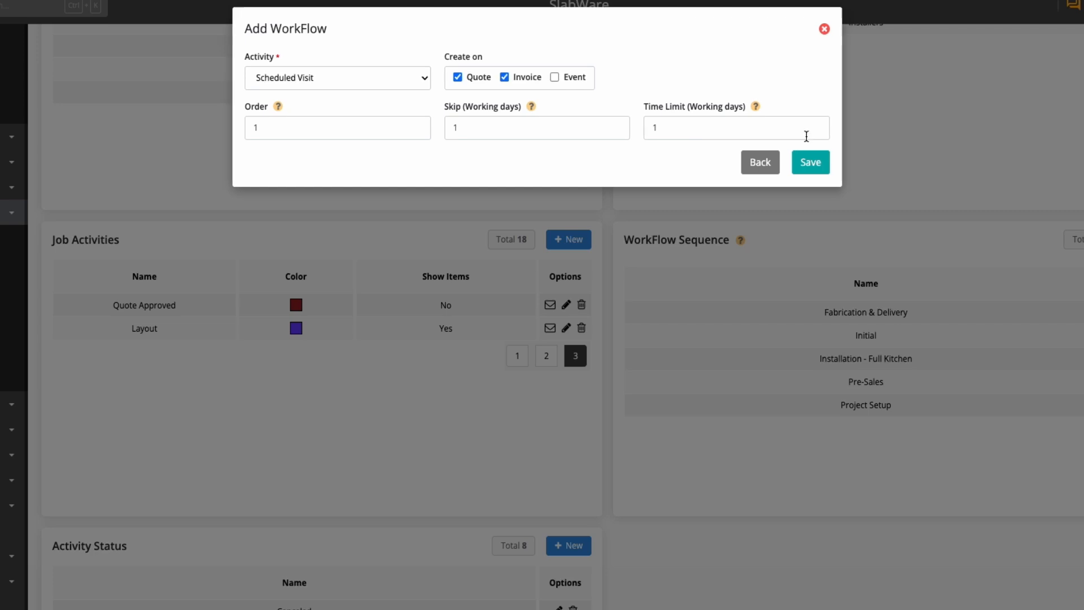
pyautogui.click(811, 163)
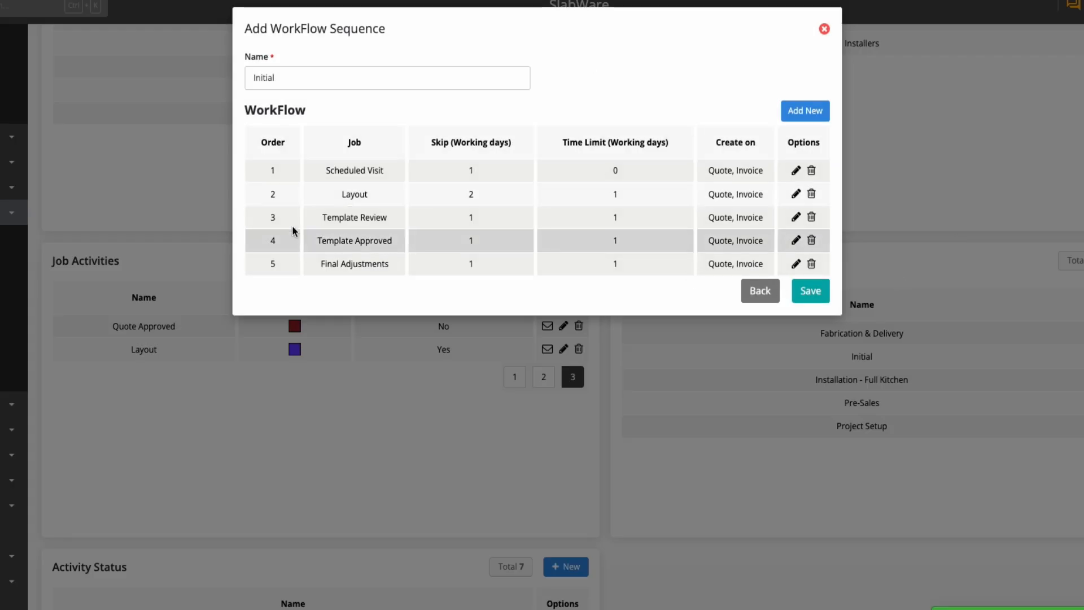
pyautogui.click(810, 292)
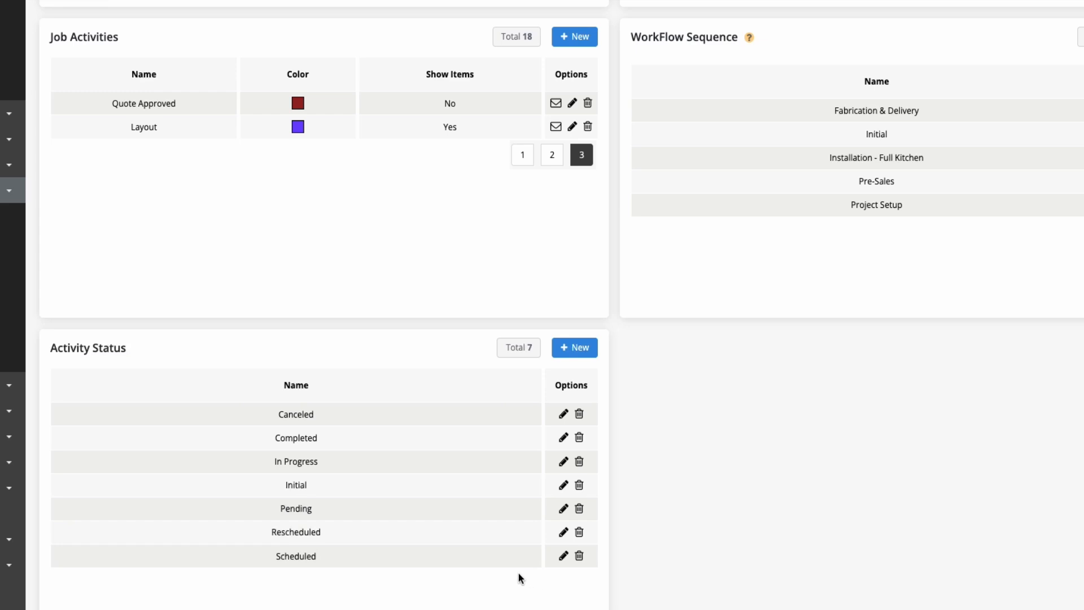
# Add a new activity status named Urgent
pyautogui.click(574, 347)
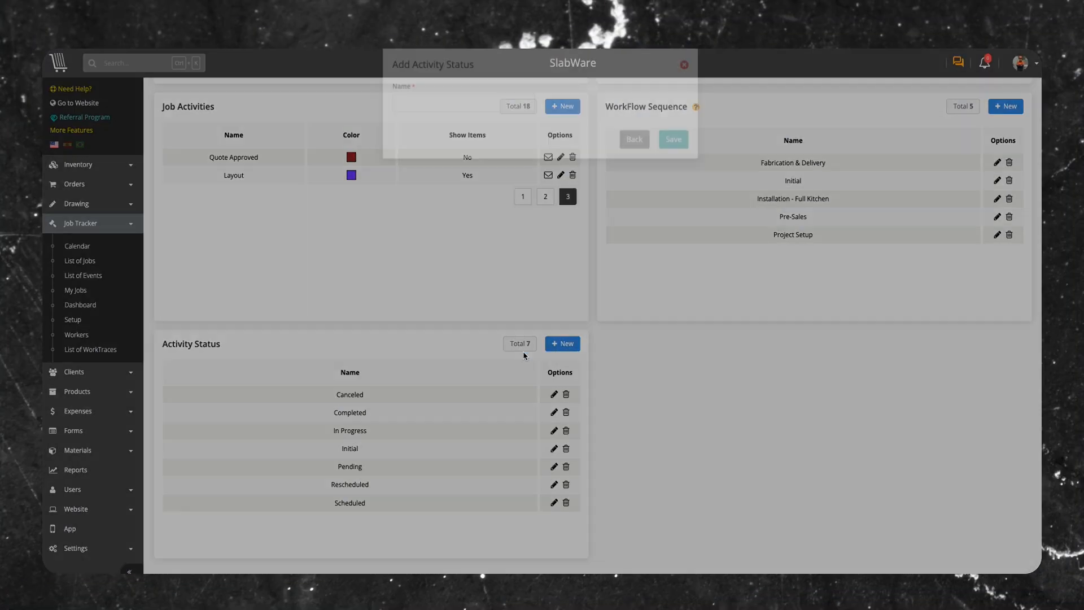
pyautogui.write('Urgent')
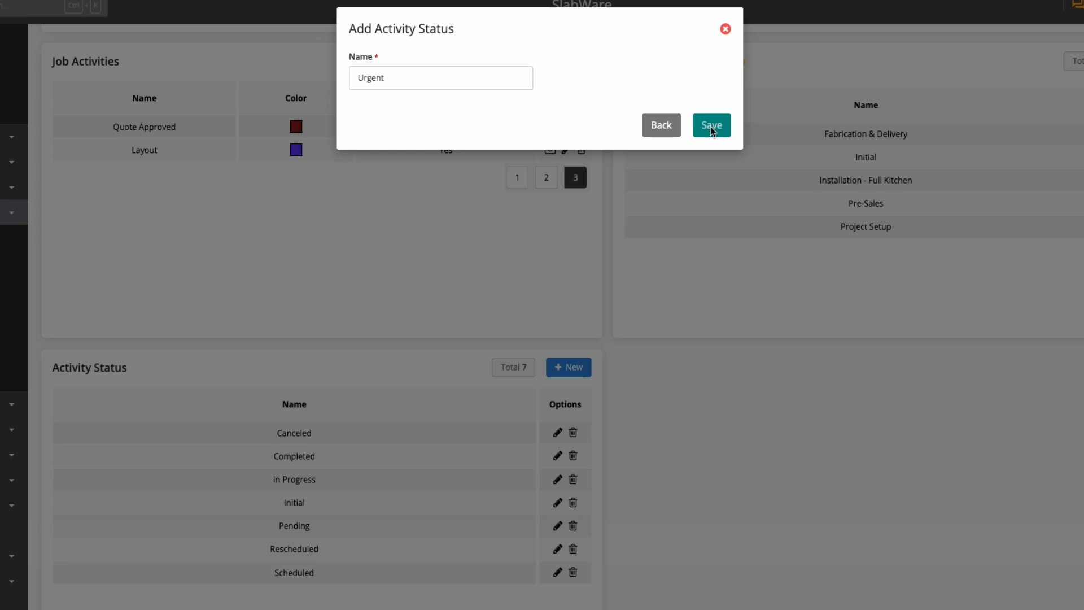
pyautogui.click(710, 126)
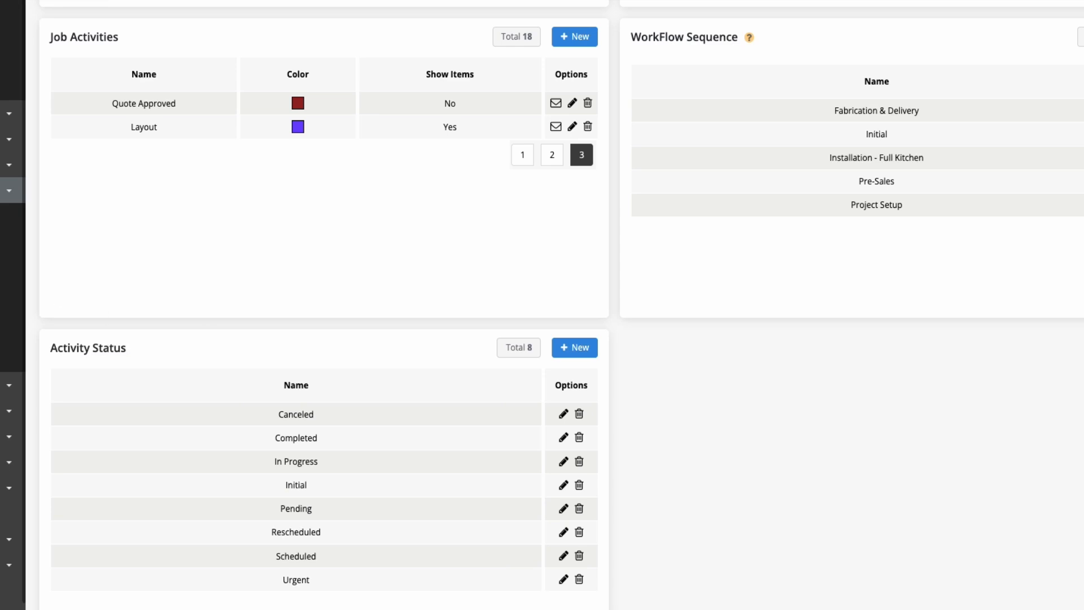
# Open the Job Tracker calendar and start a new activity for the highest-numbered invoice
pyautogui.click(0, 220)
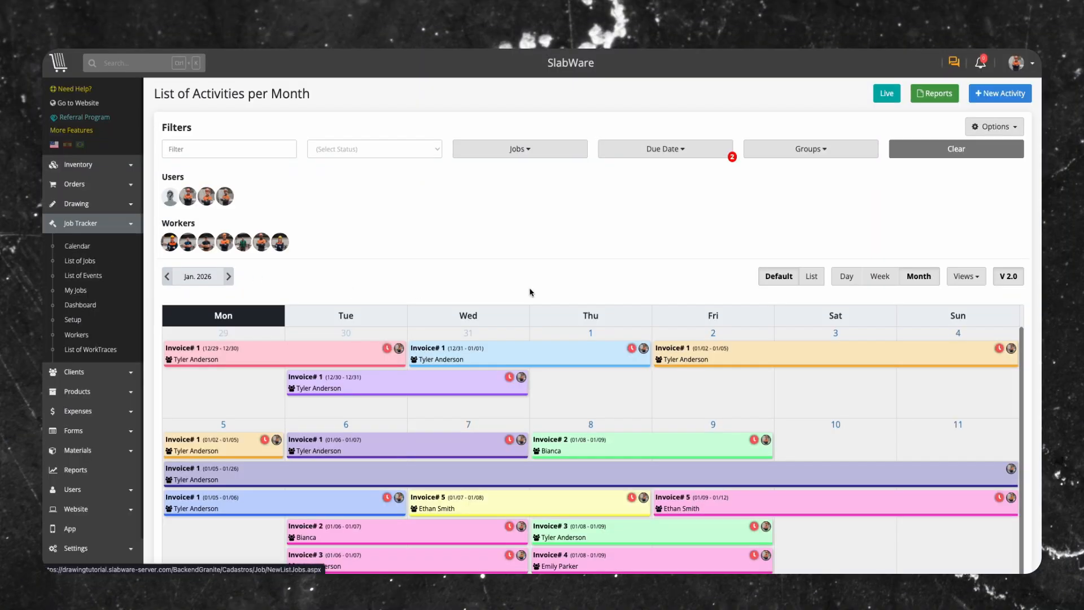
pyautogui.click(1003, 94)
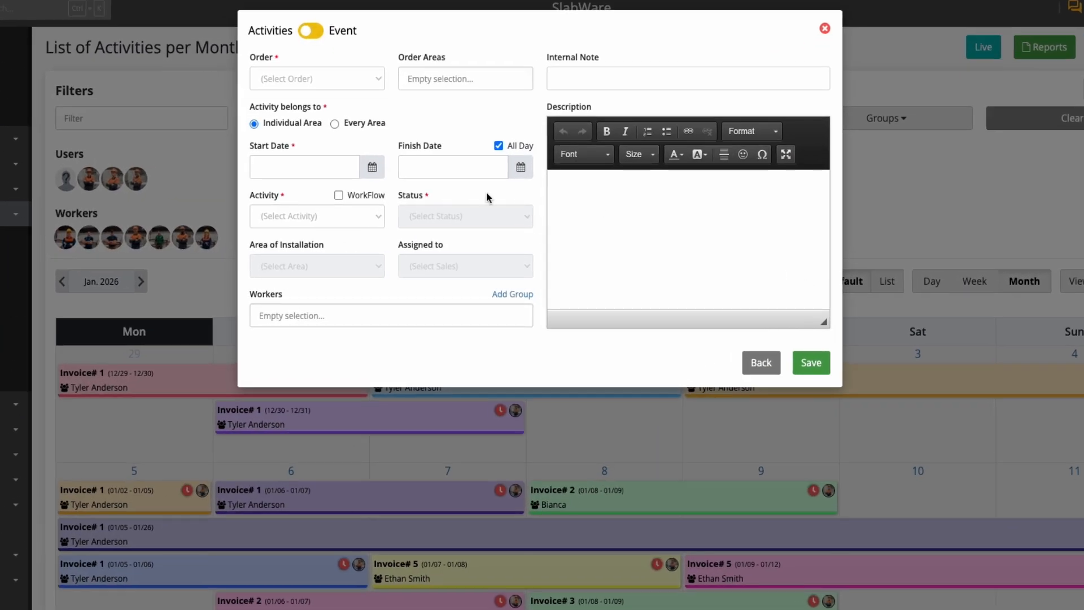
pyautogui.click(310, 31)
pyautogui.click(310, 31)
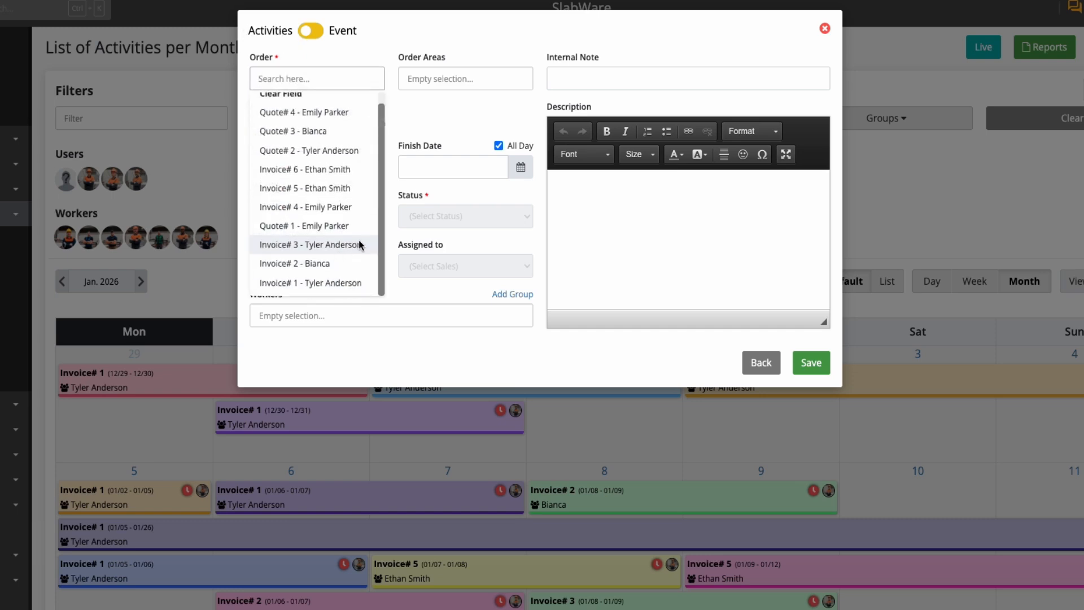
pyautogui.click(348, 174)
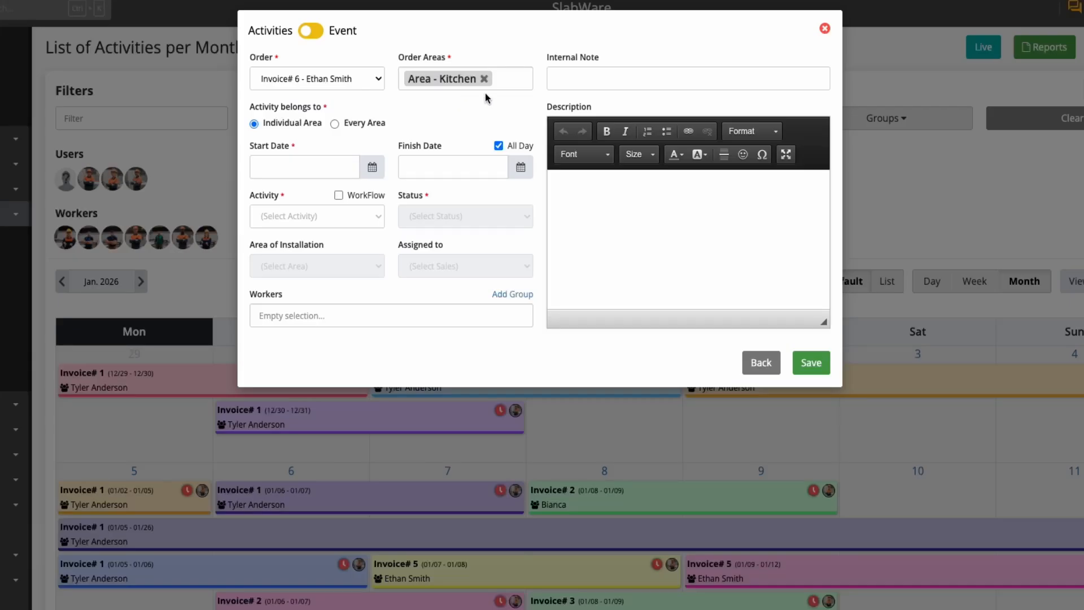
# Set the activity's start to 01/27/2026 9:51 AM and apply the Initial workflow to it
pyautogui.click(308, 219)
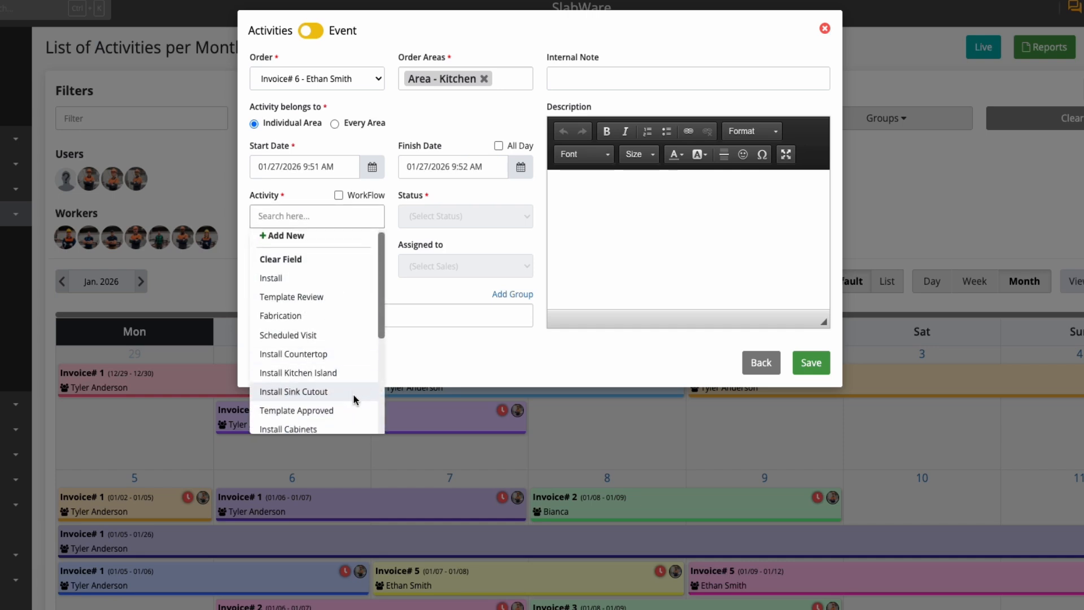
pyautogui.scroll(-3, 353, 395)
pyautogui.scroll(3, 354, 389)
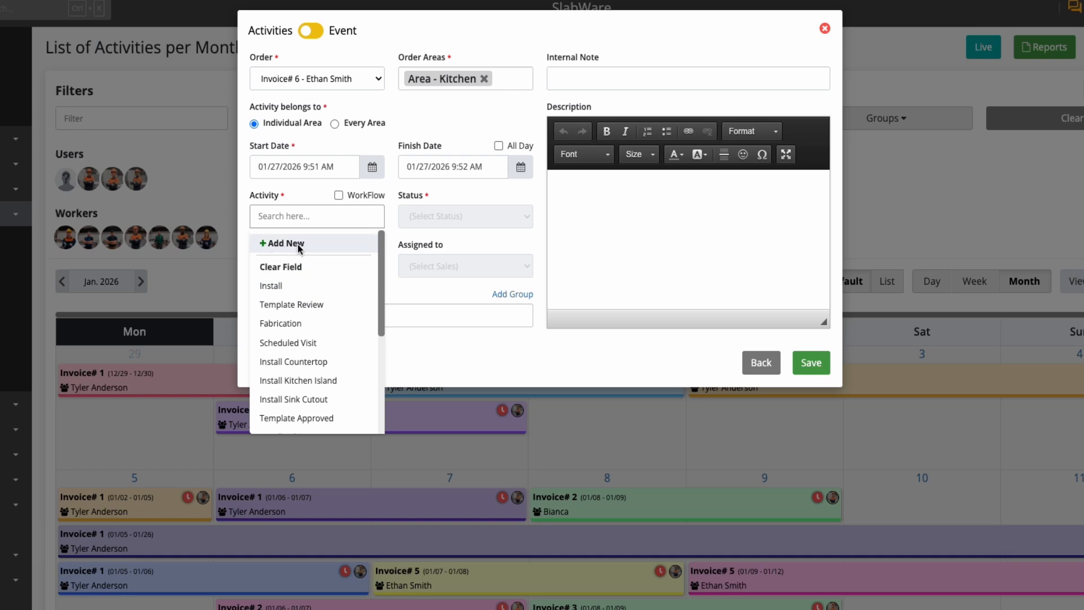
pyautogui.click(339, 195)
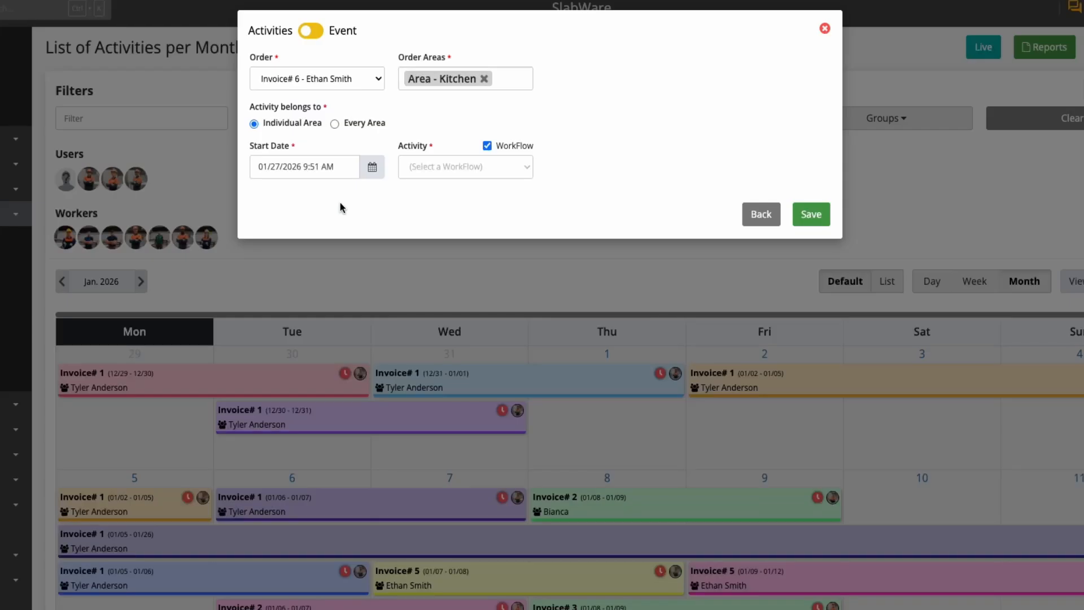
pyautogui.click(432, 167)
pyautogui.click(412, 230)
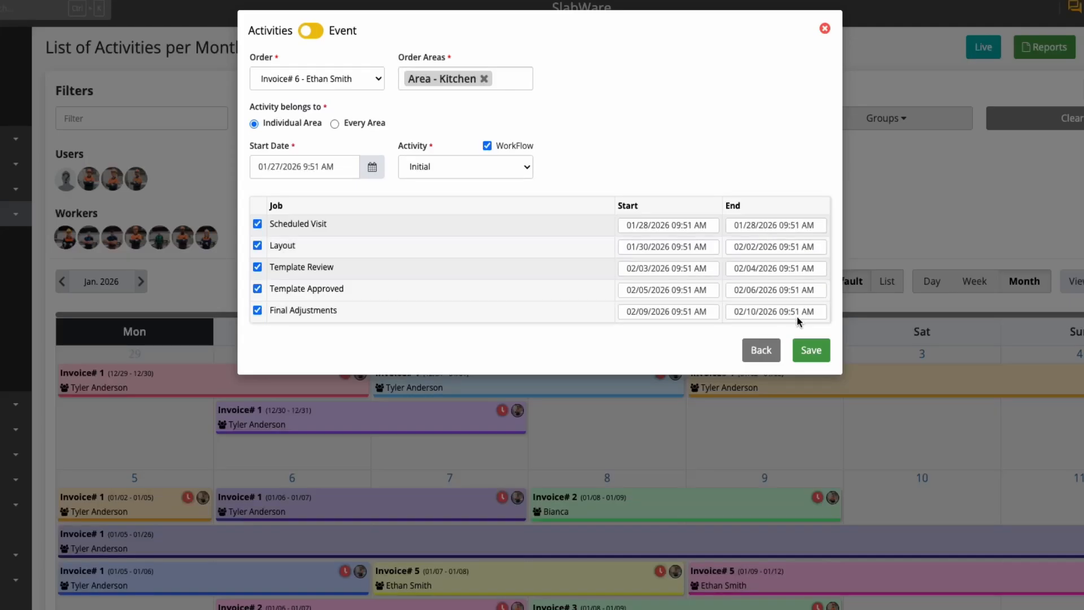
# Set the Scheduled Visit's start to 01/26/2026, keep all five workflow jobs included and save them to the calendar
pyautogui.click(686, 226)
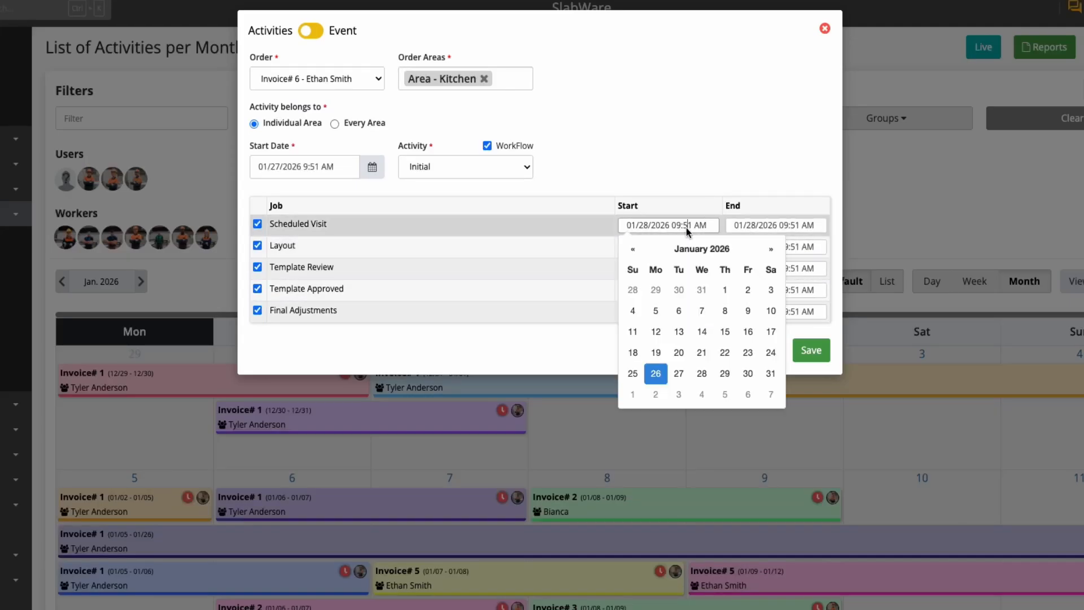
pyautogui.click(732, 157)
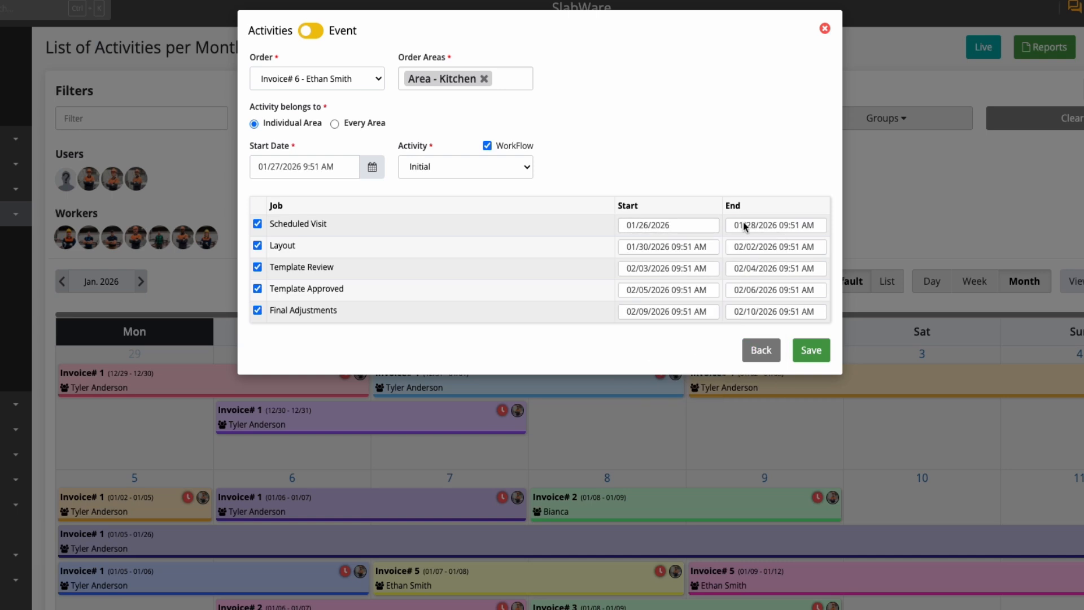
pyautogui.click(258, 225)
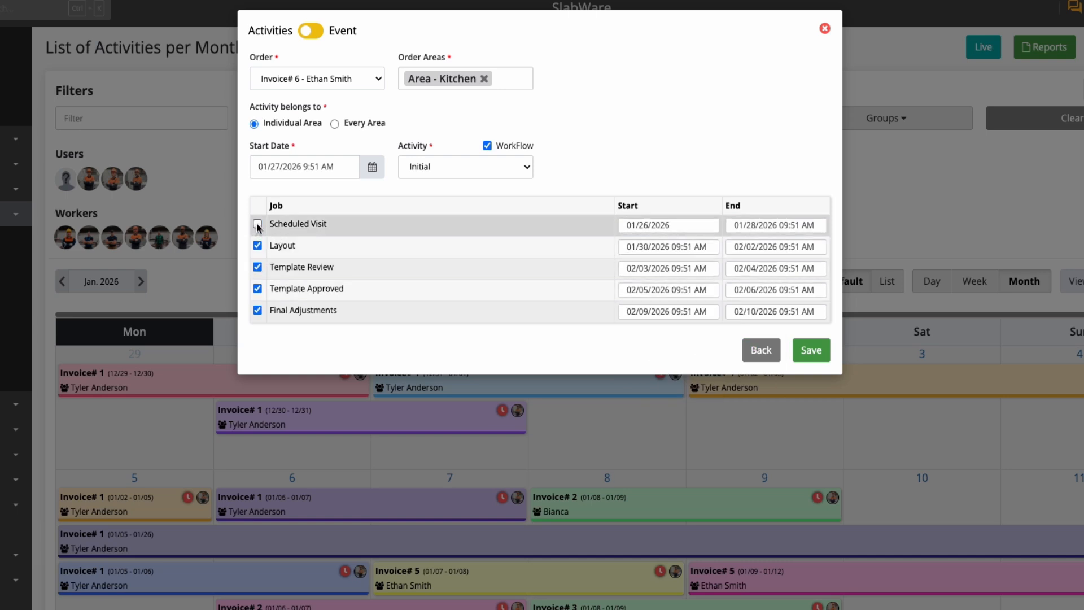
pyautogui.click(257, 225)
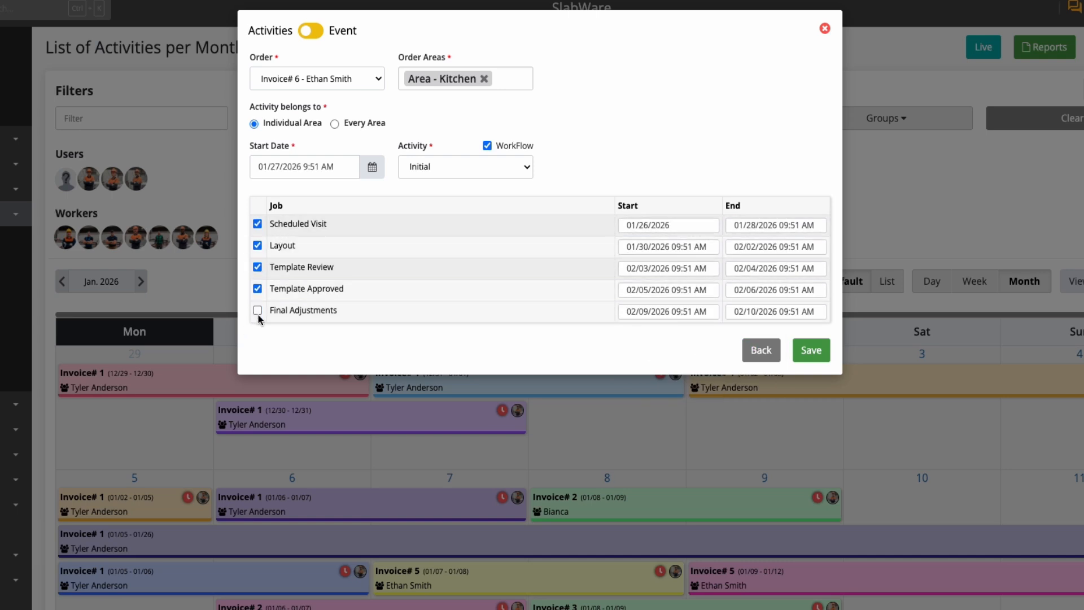
pyautogui.click(257, 310)
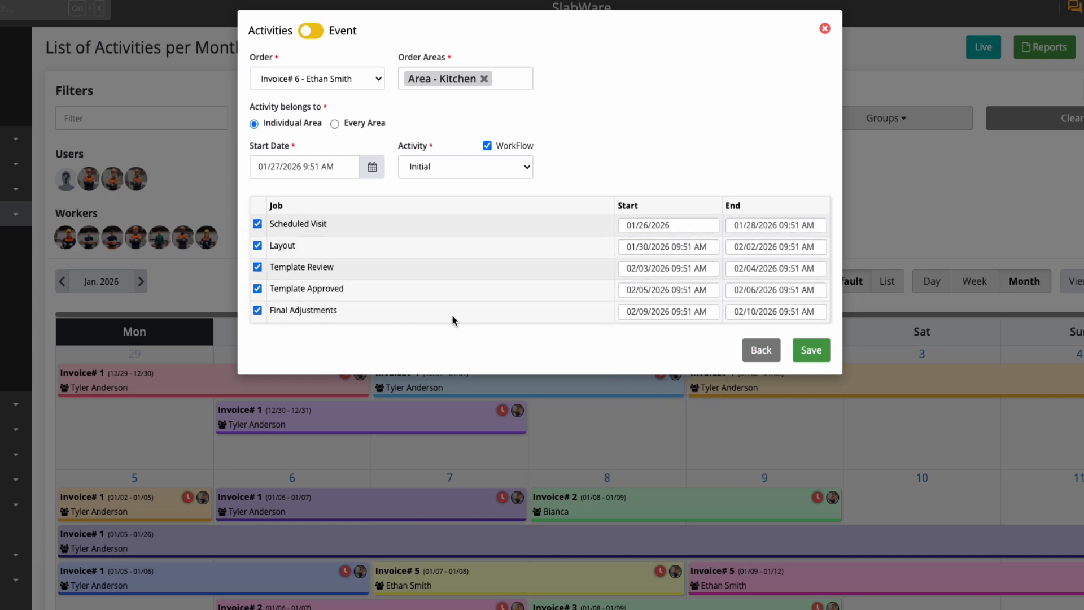
pyautogui.click(820, 351)
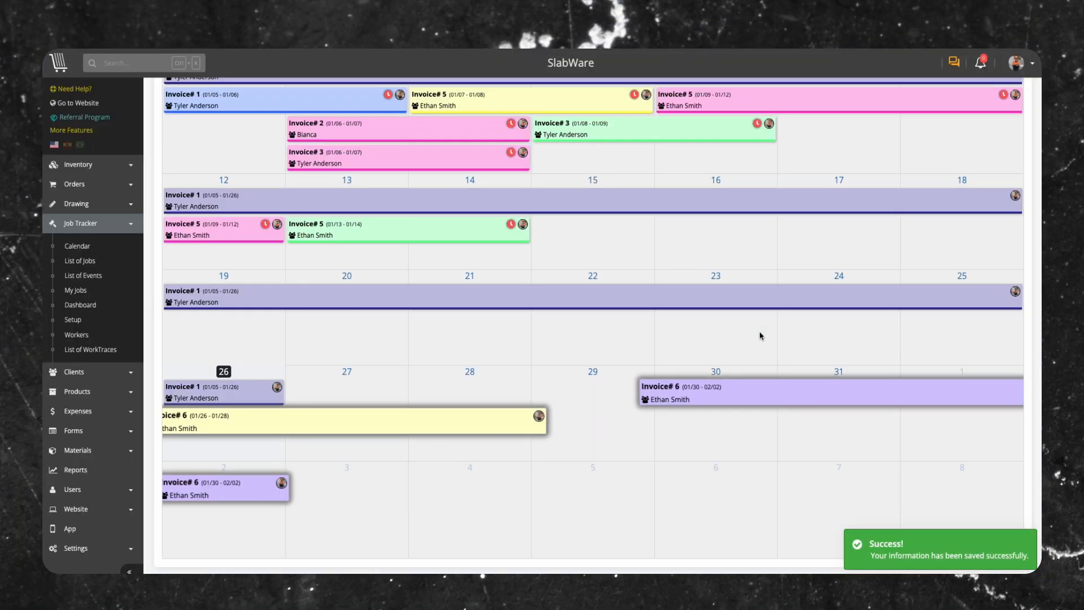
# Open the new Layout activity starting January 30 and review its status, assignee, kitchen items, workers and related activities
pyautogui.click(800, 389)
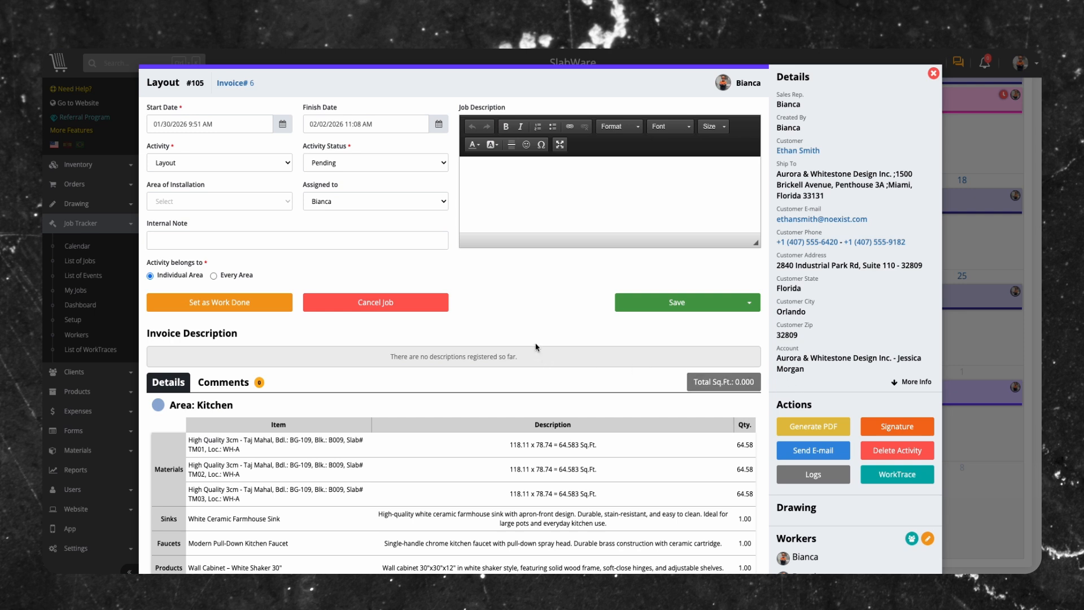
pyautogui.scroll(-5, 536, 347)
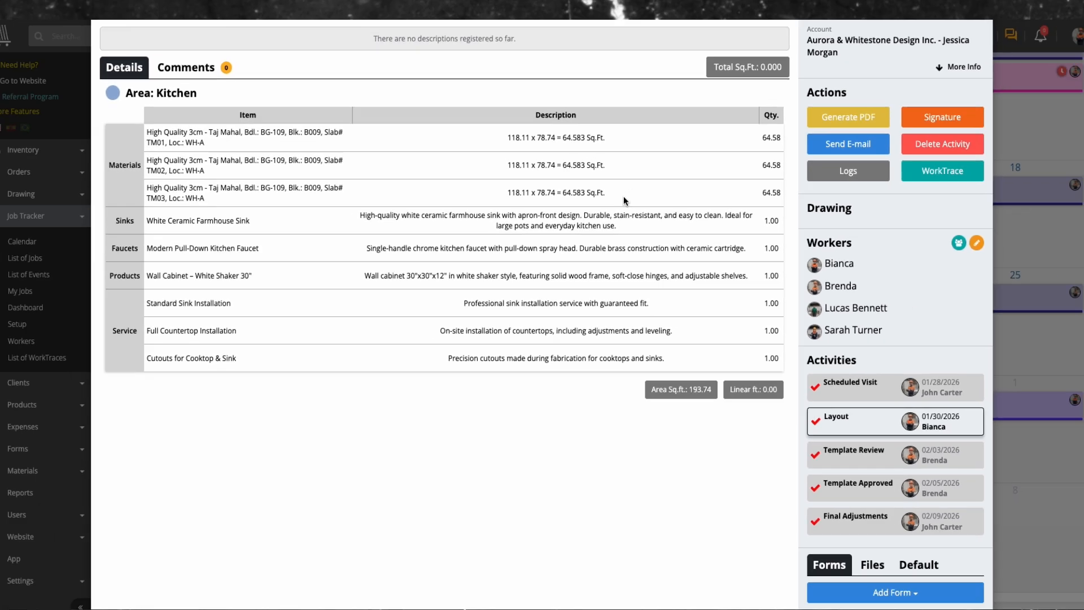
pyautogui.scroll(5, 644, 178)
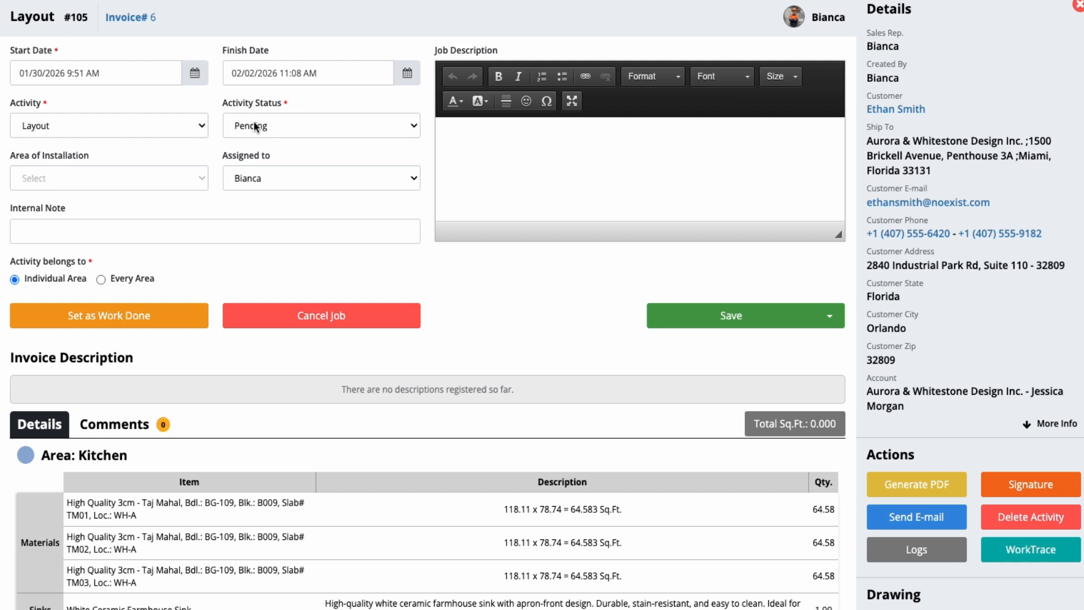
# Set the Layout activity's status to Urgent and its installation area to Utility Room, select its assignee, save and close it
pyautogui.click(253, 125)
pyautogui.click(257, 337)
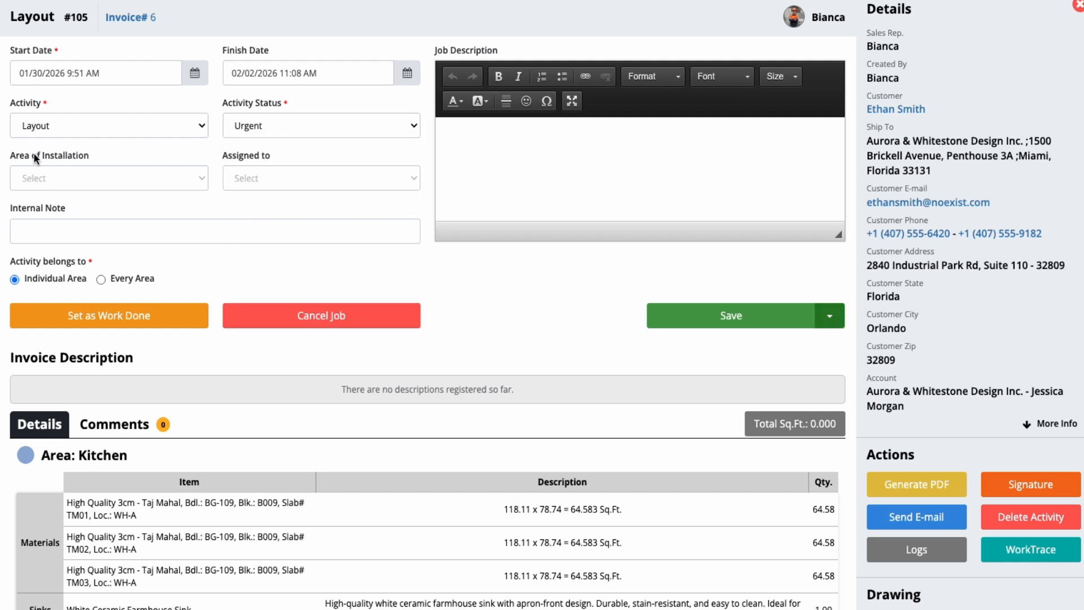
pyautogui.click(209, 276)
pyautogui.click(283, 179)
pyautogui.click(289, 224)
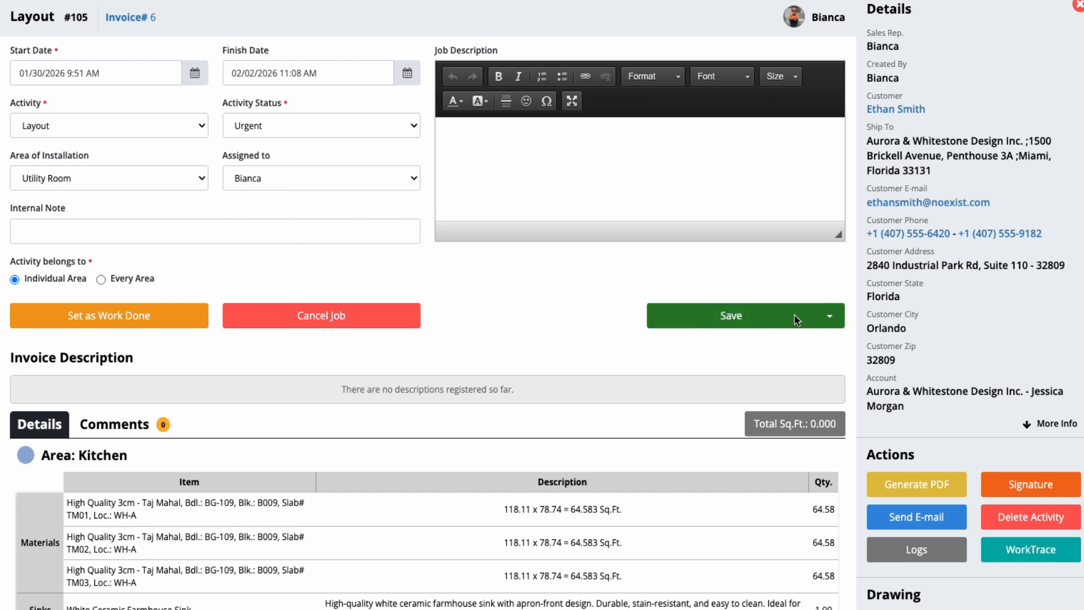
pyautogui.click(690, 318)
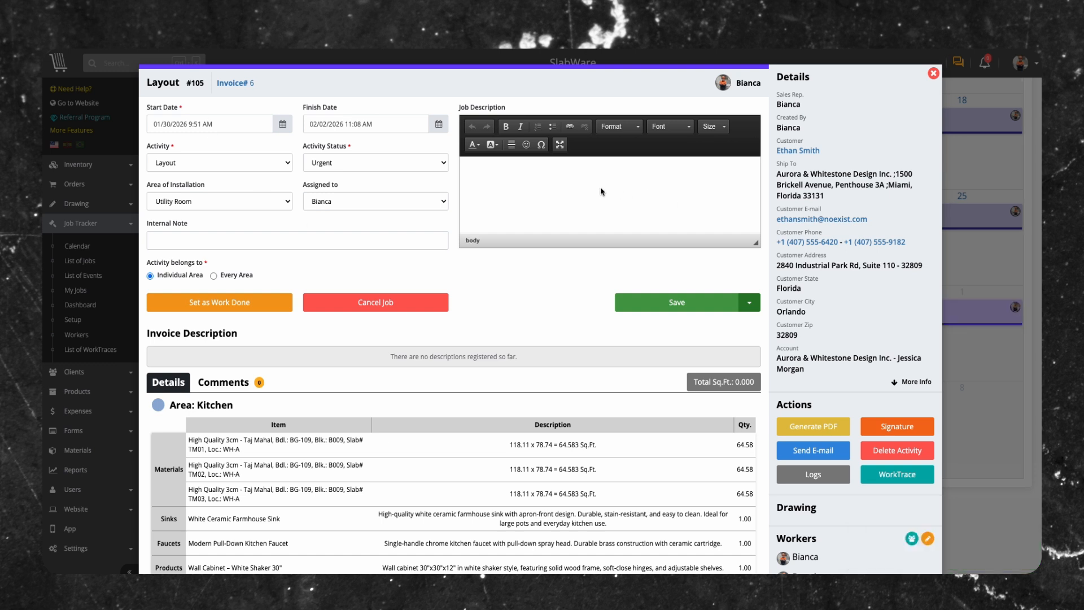
pyautogui.click(967, 470)
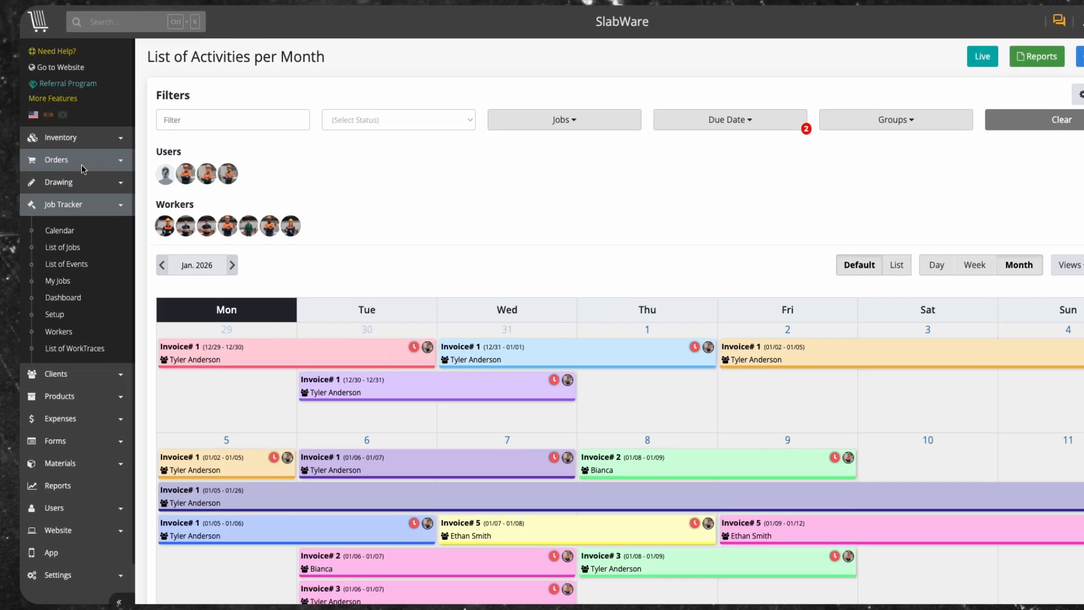
# Open the highest-numbered invoice from the List of Orders and go to its Activities section
pyautogui.click(74, 184)
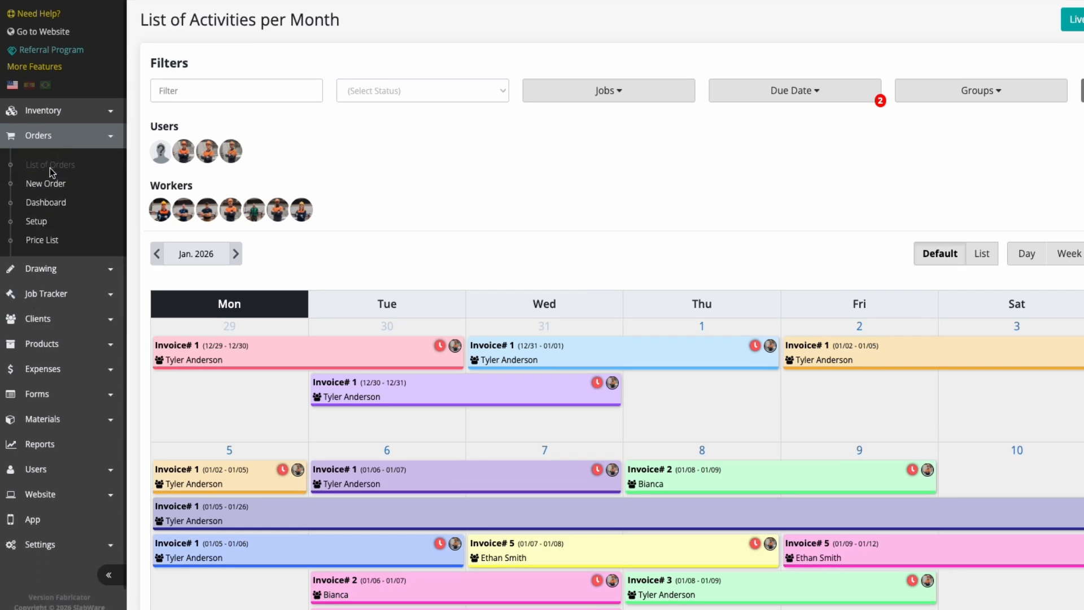
pyautogui.click(49, 168)
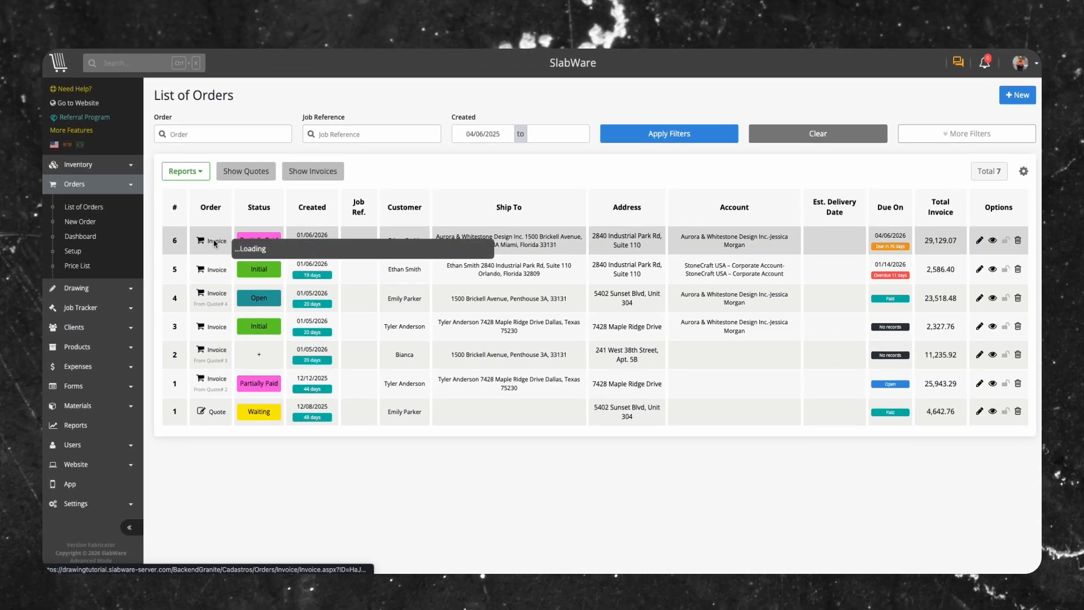
pyautogui.click(215, 241)
pyautogui.scroll(-5, 642, 303)
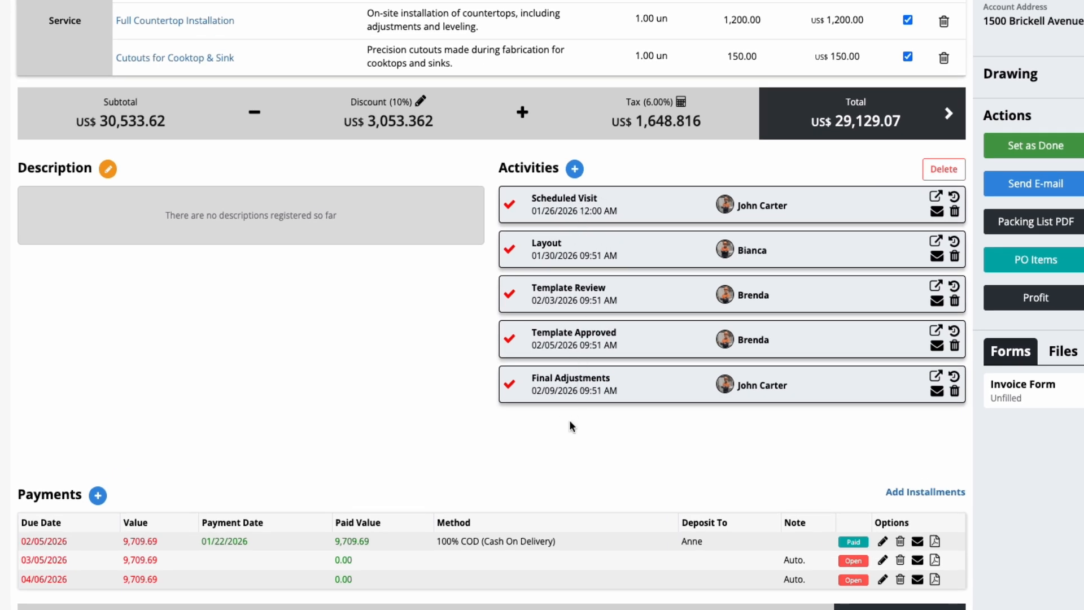
pyautogui.scroll(-1, 591, 388)
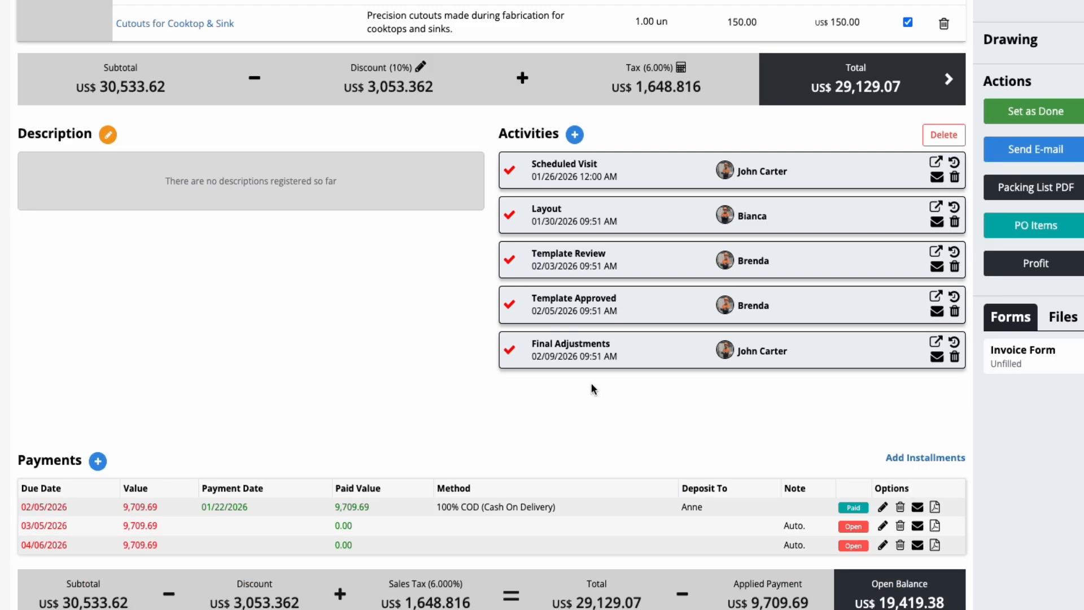
# Delete all five activities from the invoice: Scheduled Visit, Layout, Template Review, Template Approved and Final Adjustments
pyautogui.click(947, 136)
pyautogui.click(937, 171)
pyautogui.click(938, 216)
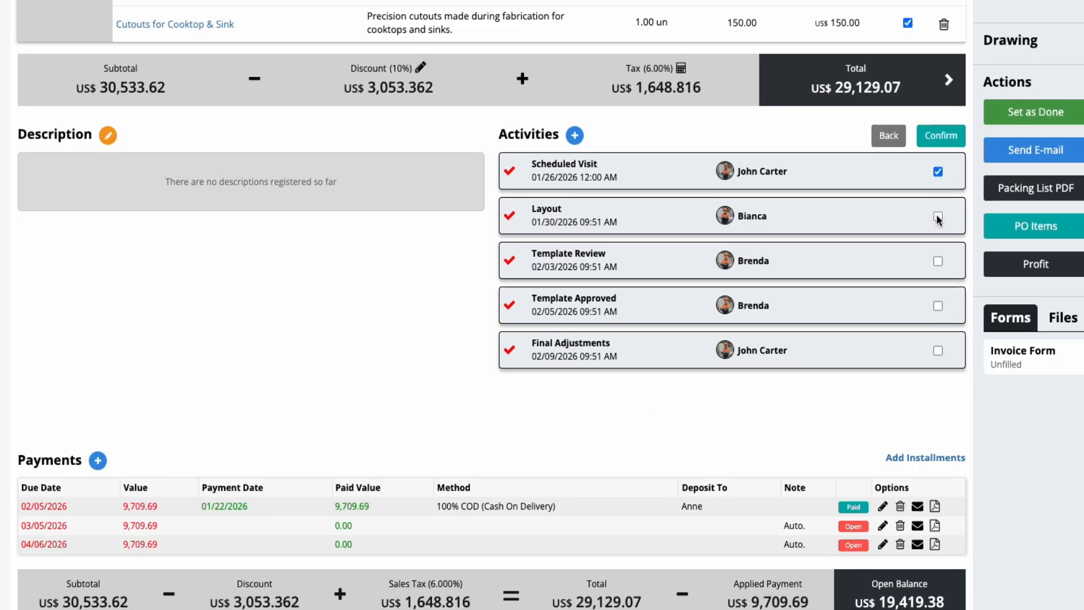
pyautogui.click(938, 261)
pyautogui.click(938, 305)
pyautogui.click(938, 350)
pyautogui.click(947, 141)
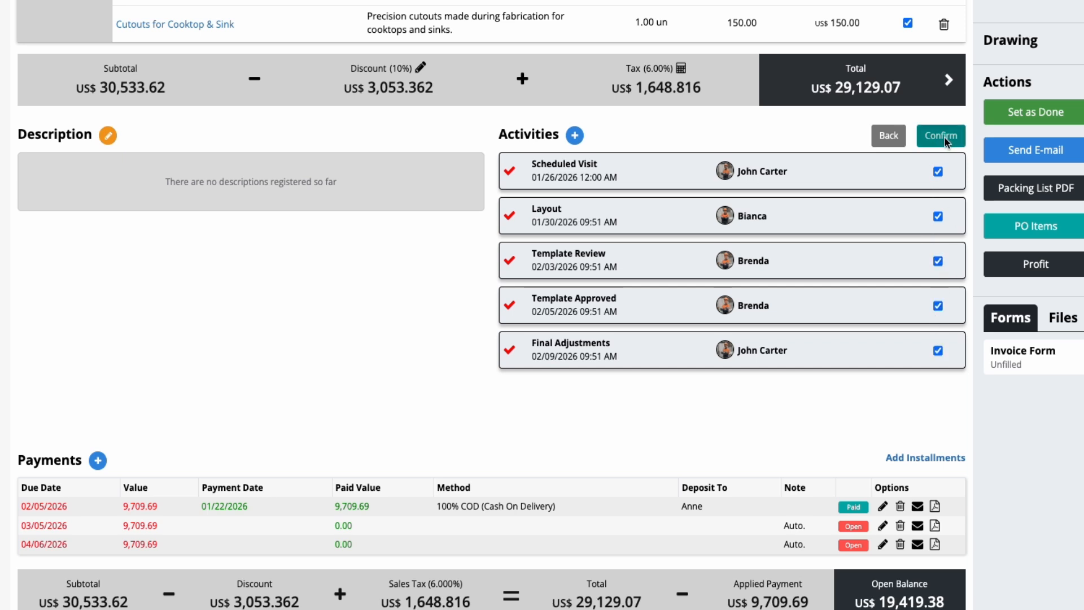
pyautogui.click(615, 352)
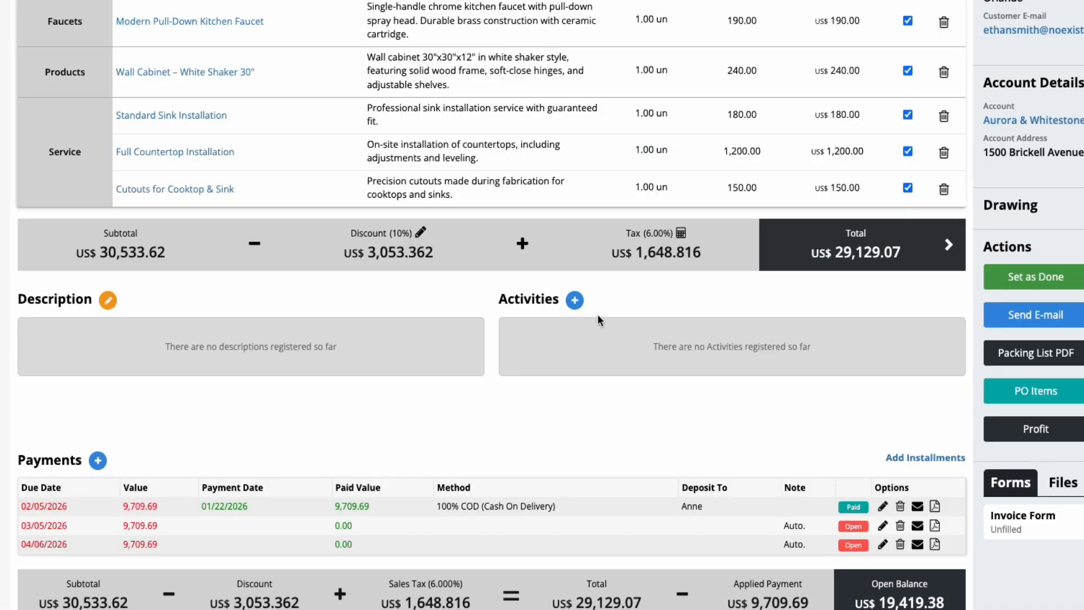
# Add activities to the invoice using the Initial workflow starting 01/27/2026 11:08 AM, with all five jobs included, and save
pyautogui.click(574, 300)
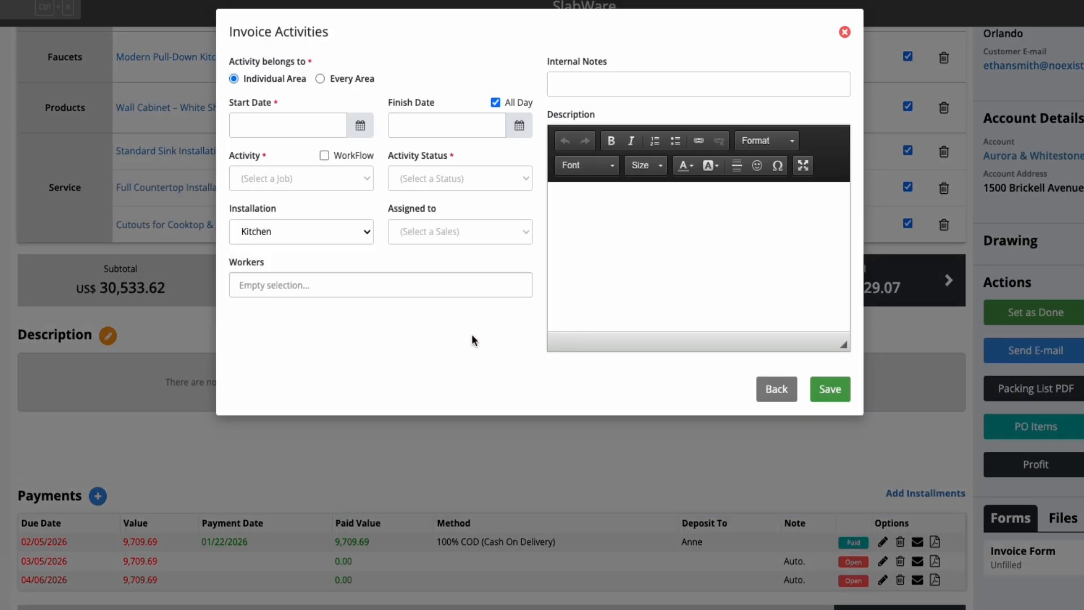
pyautogui.click(324, 156)
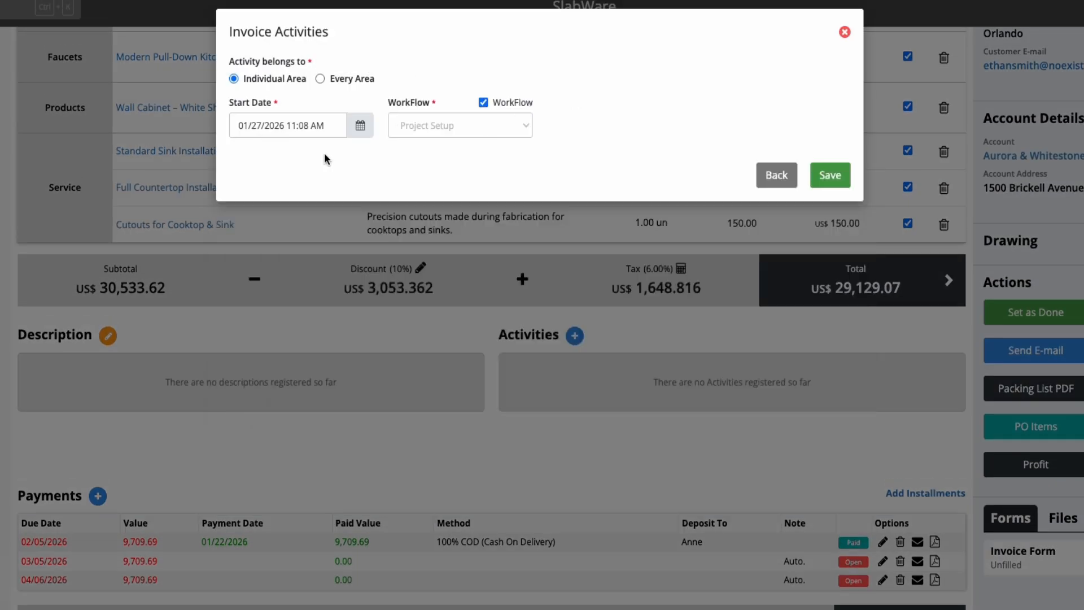
pyautogui.click(476, 127)
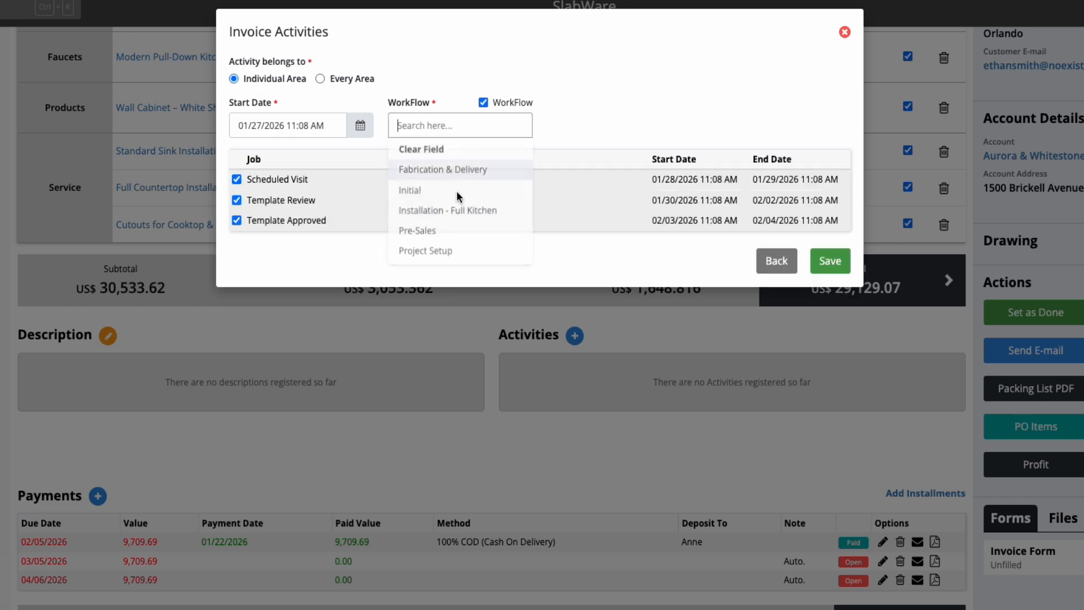
pyautogui.click(445, 195)
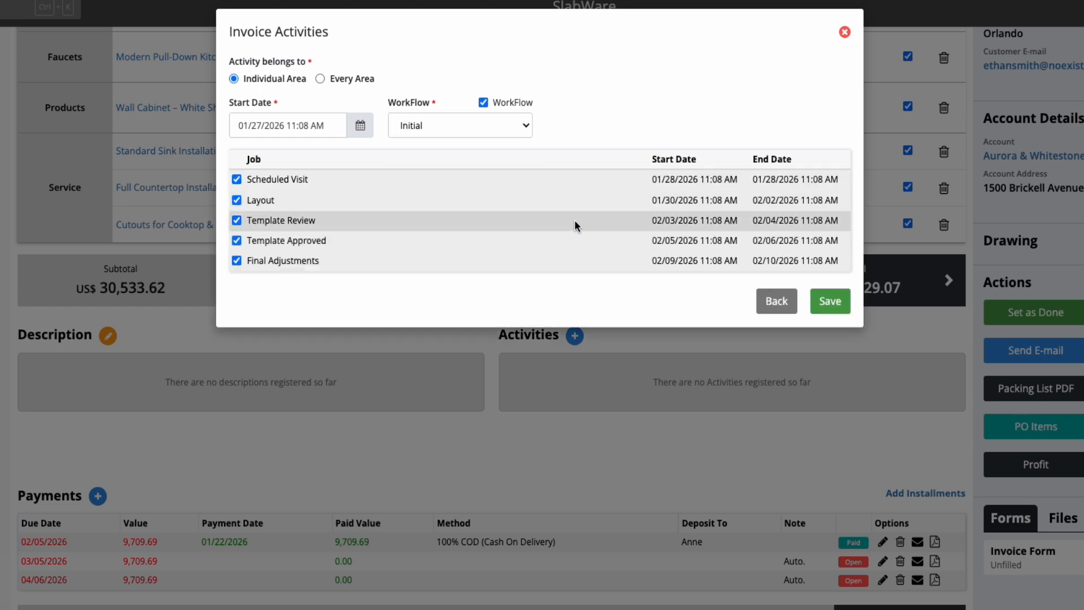
pyautogui.click(829, 303)
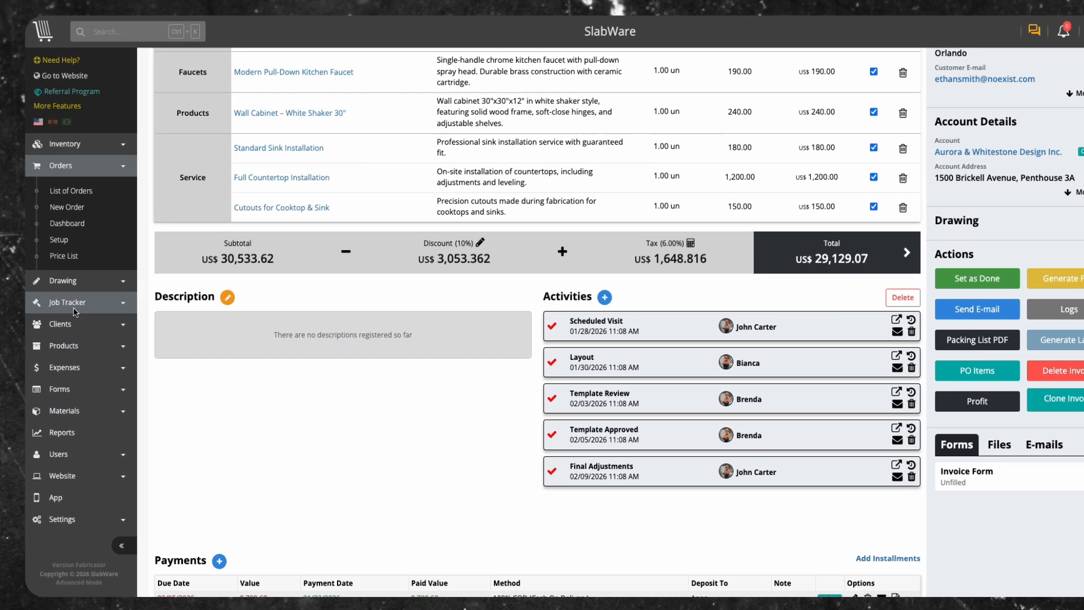
# Open the Job Tracker calendar and examine where the invoice's workflow activities are scheduled in late January and early February
pyautogui.click(74, 309)
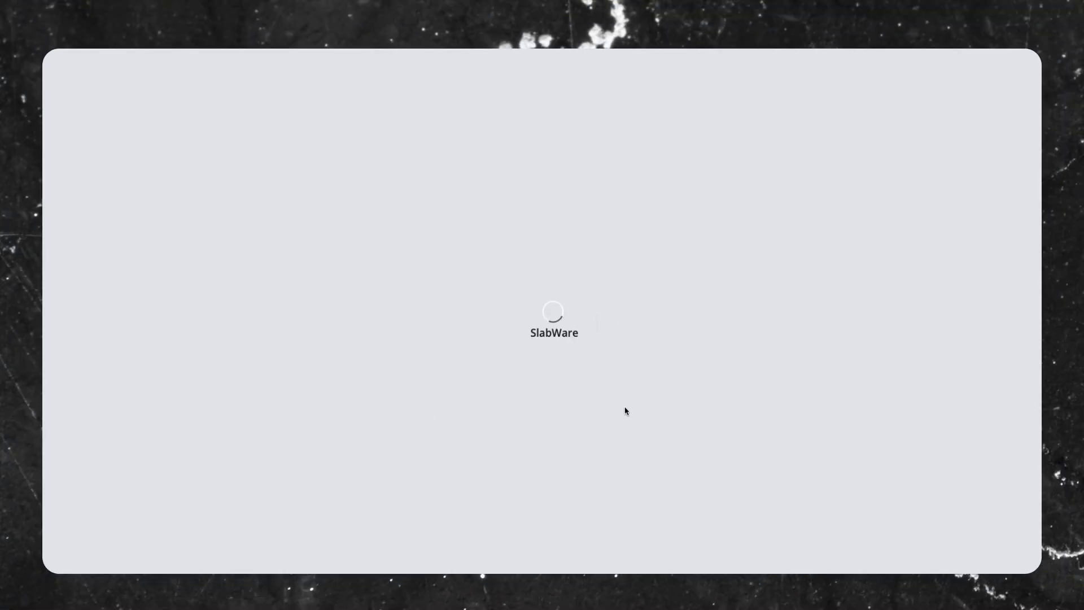
pyautogui.scroll(-5, 624, 409)
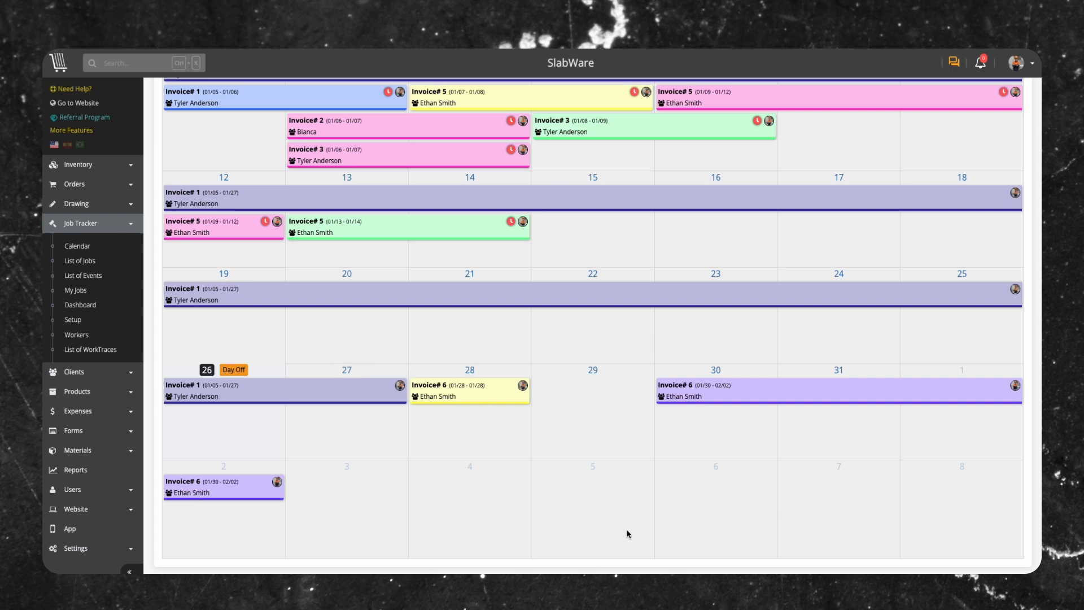
pyautogui.scroll(6, 633, 525)
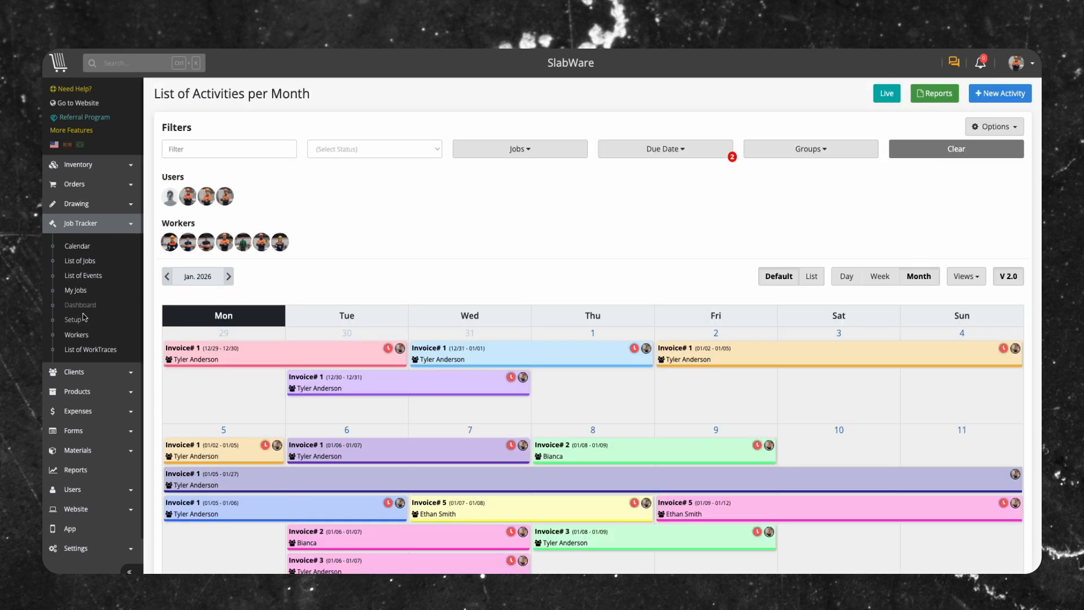
# Open the Job Tracker Setup and review its general options, installation areas, groups, job activities, workflow sequences and activity statuses
pyautogui.click(76, 324)
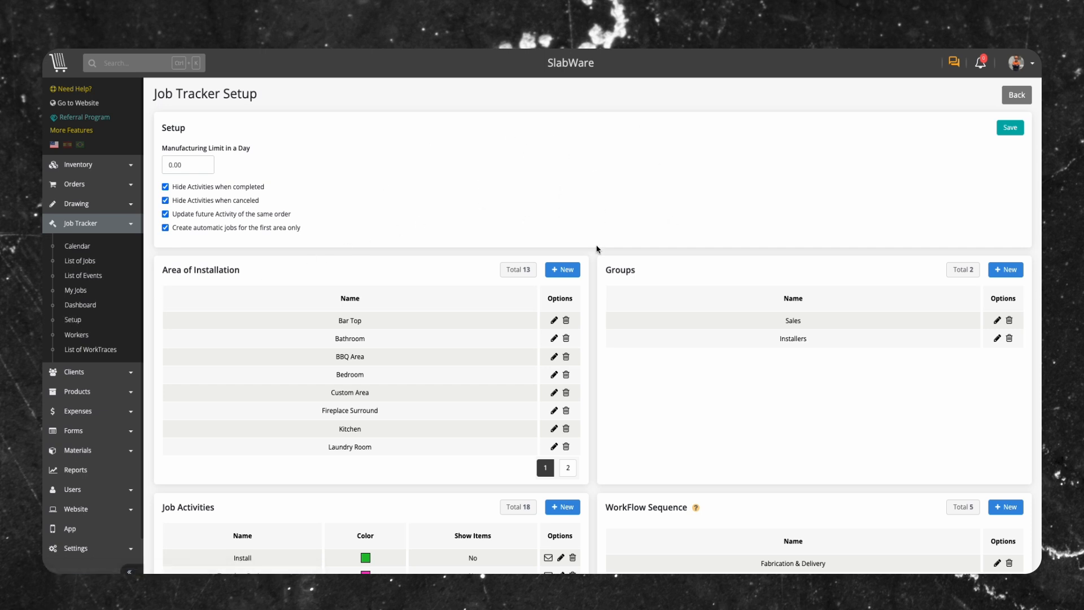
pyautogui.scroll(-7, 596, 249)
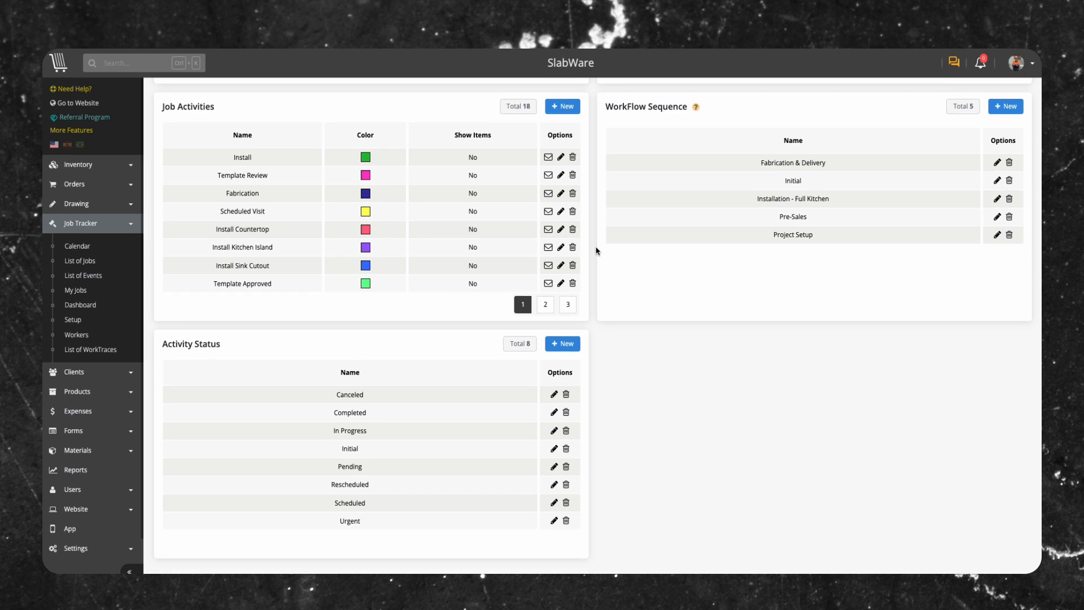
pyautogui.scroll(7, 597, 249)
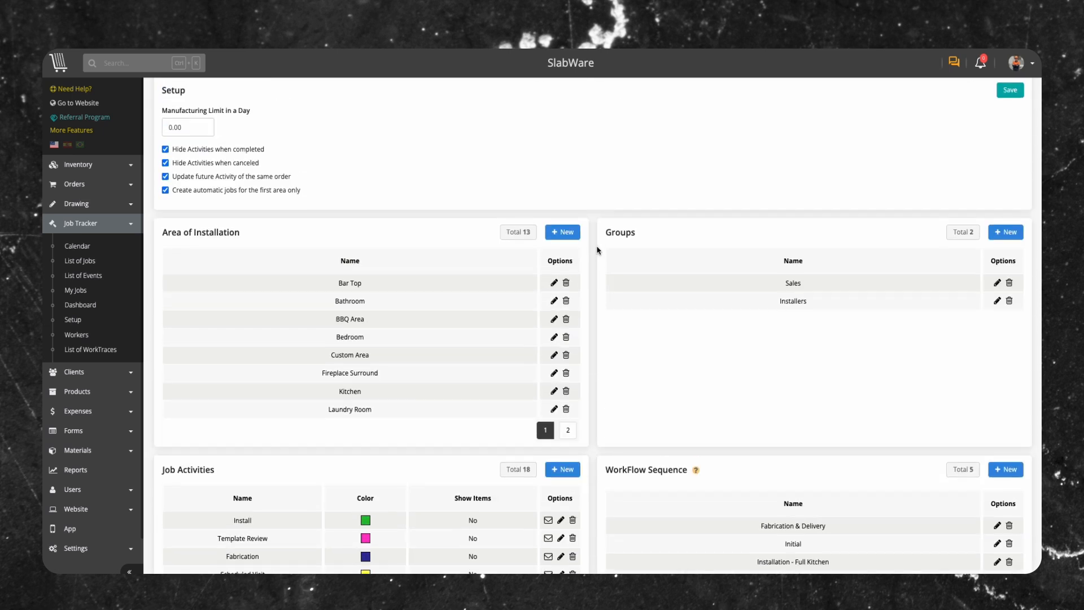